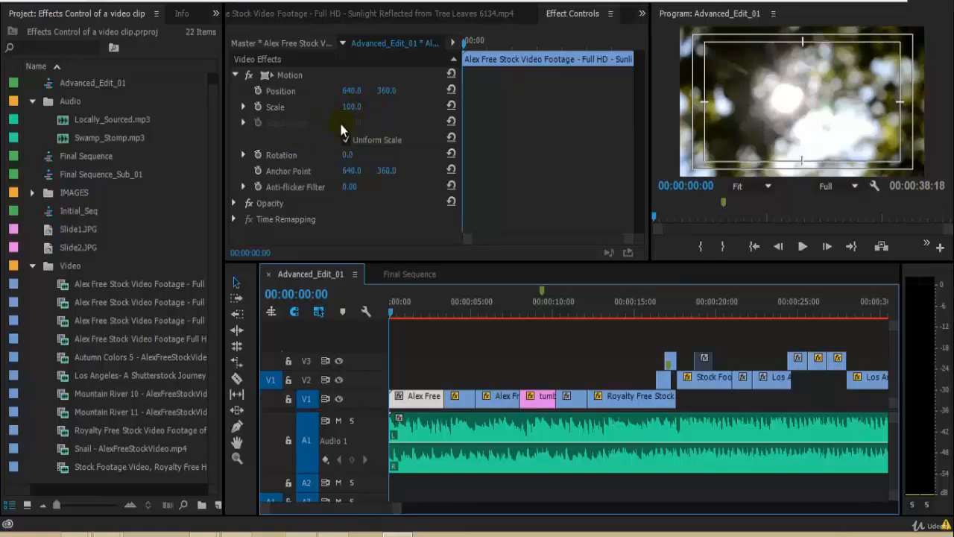
# Step: Scrub the clip's Scale up to about 195 and play back the sequence from the start to preview it
pyautogui.moveTo(346, 109); pyautogui.dragTo(413, 101)
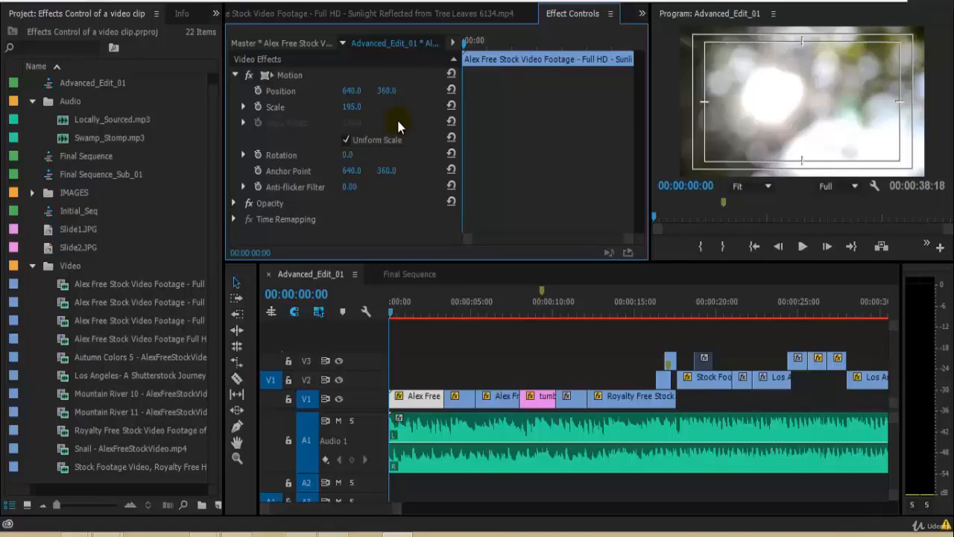
pyautogui.press('space')
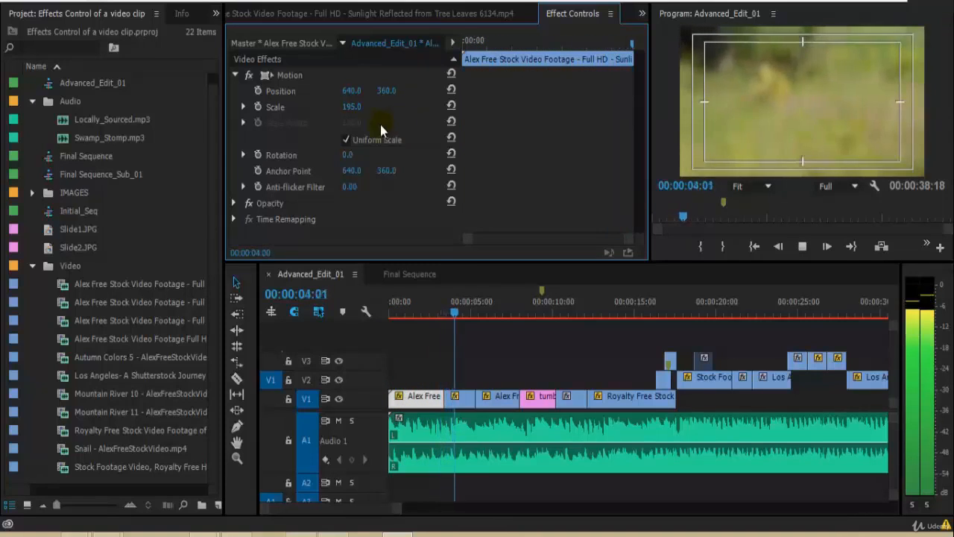
pyautogui.moveTo(428, 317); pyautogui.dragTo(389, 316)
pyautogui.press('space')
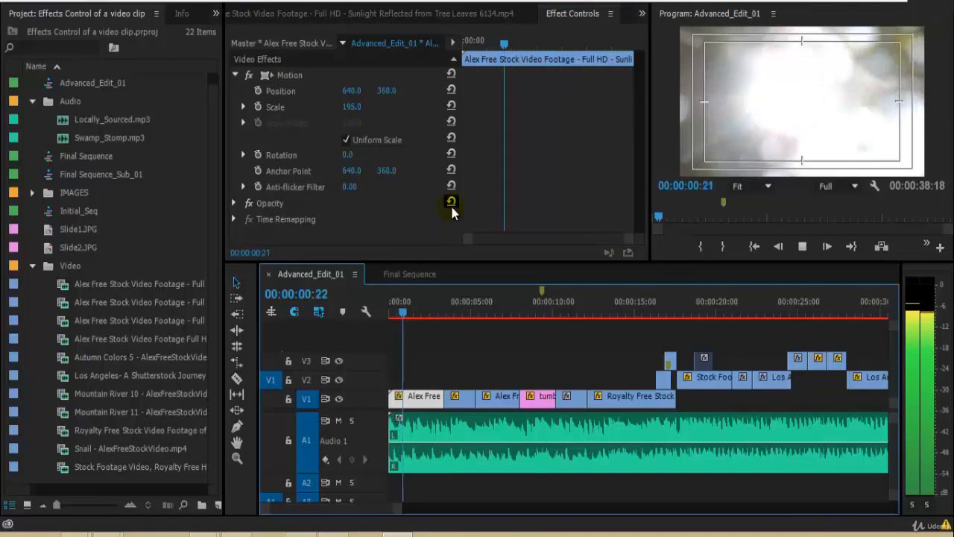
pyautogui.press('space')
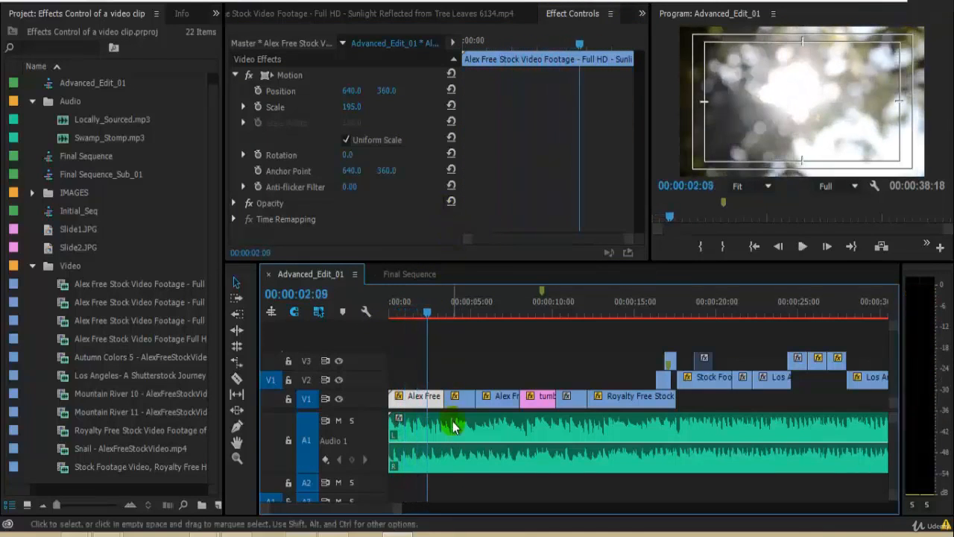
pyautogui.press('space')
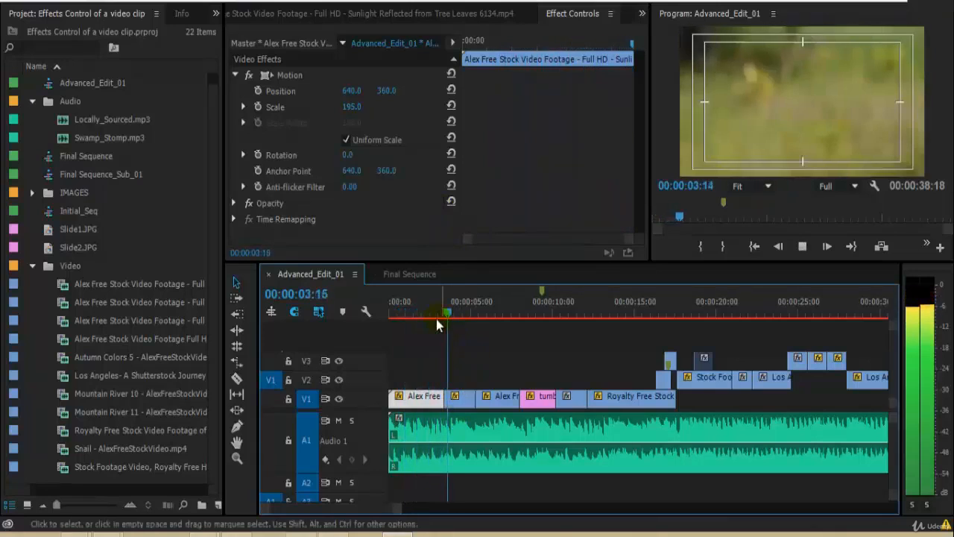
pyautogui.moveTo(438, 318); pyautogui.dragTo(383, 321)
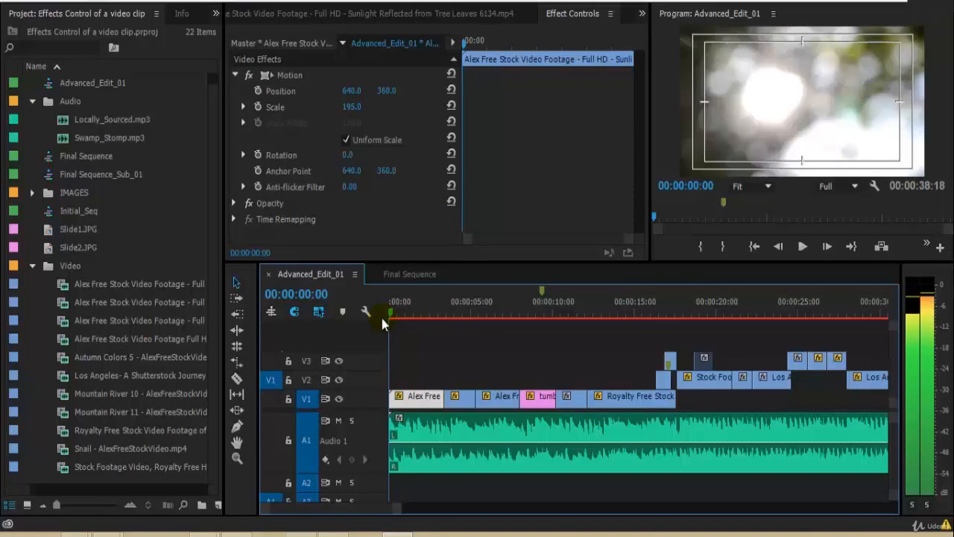
# Step: Set the clip's Scale to 50 and preview the shrunken clip from the start
pyautogui.click(352, 107)
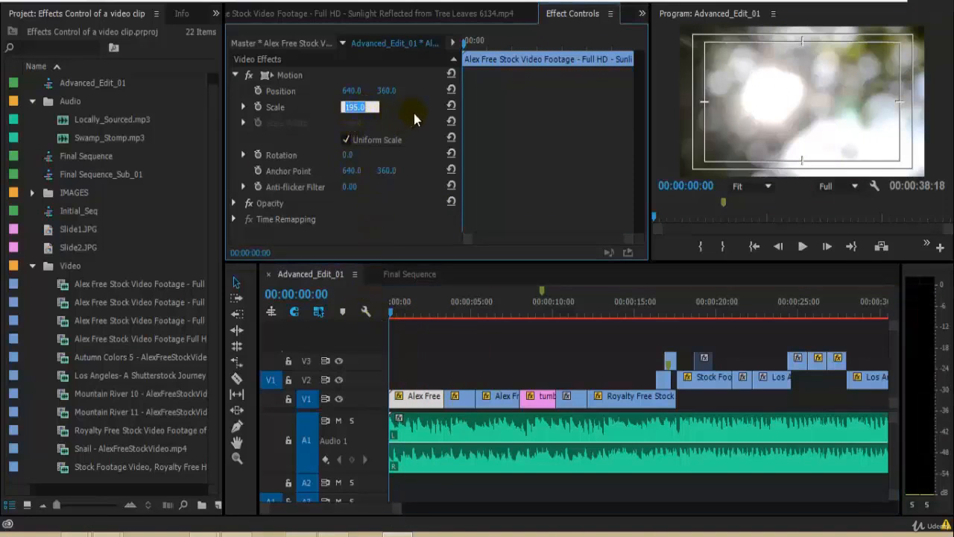
pyautogui.write('50')
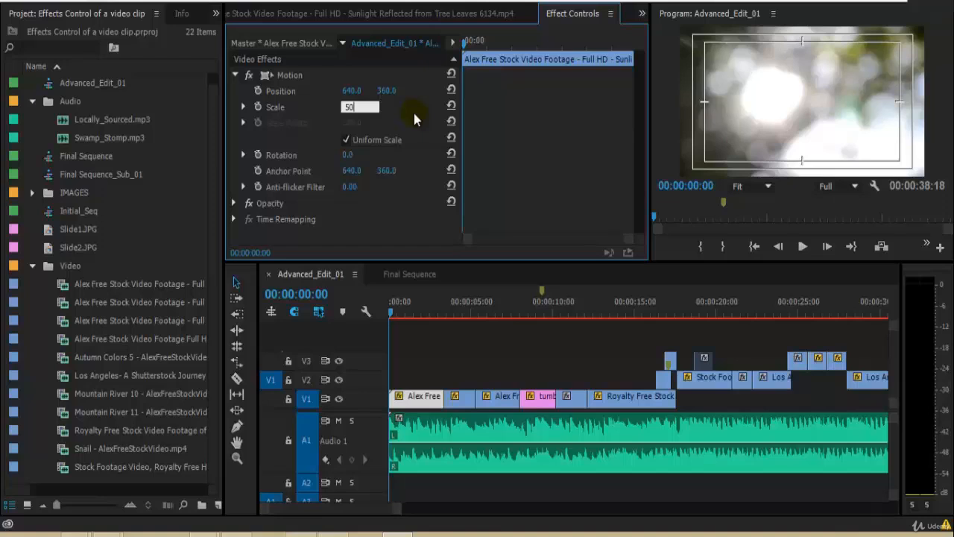
pyautogui.press('Return')
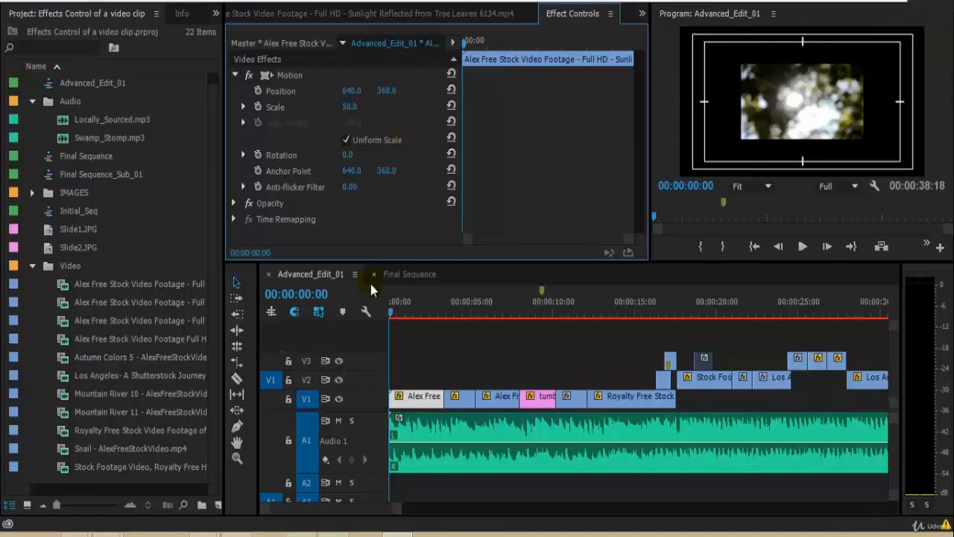
pyautogui.press('space')
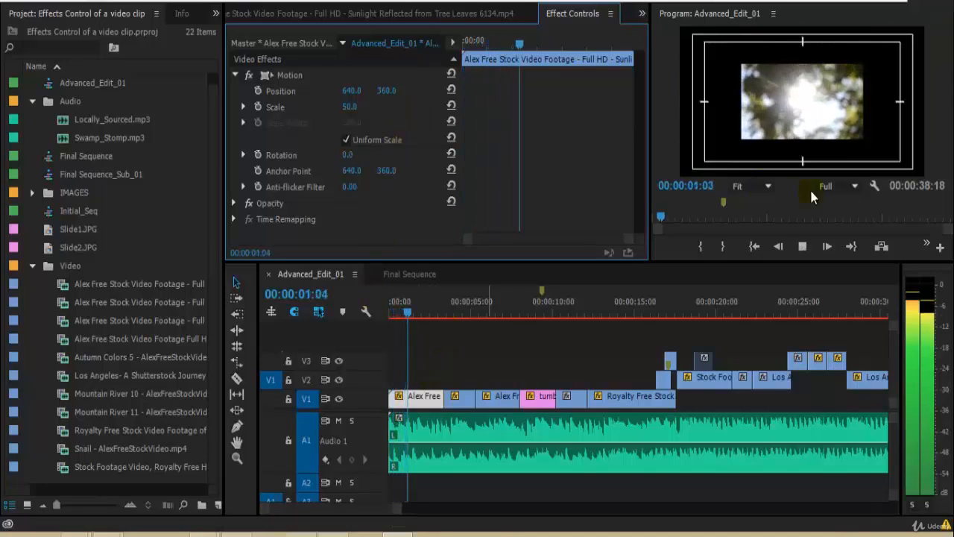
pyautogui.press('space')
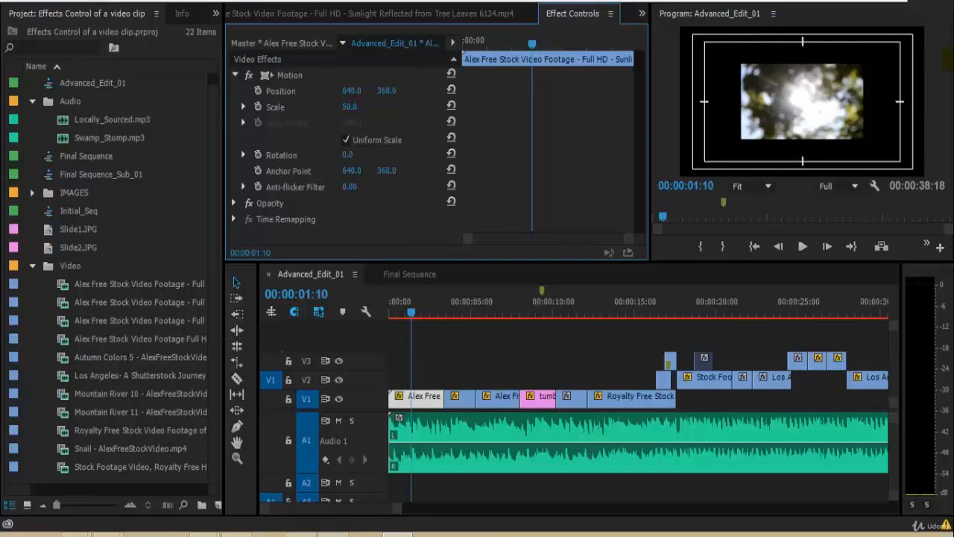
pyautogui.press('space')
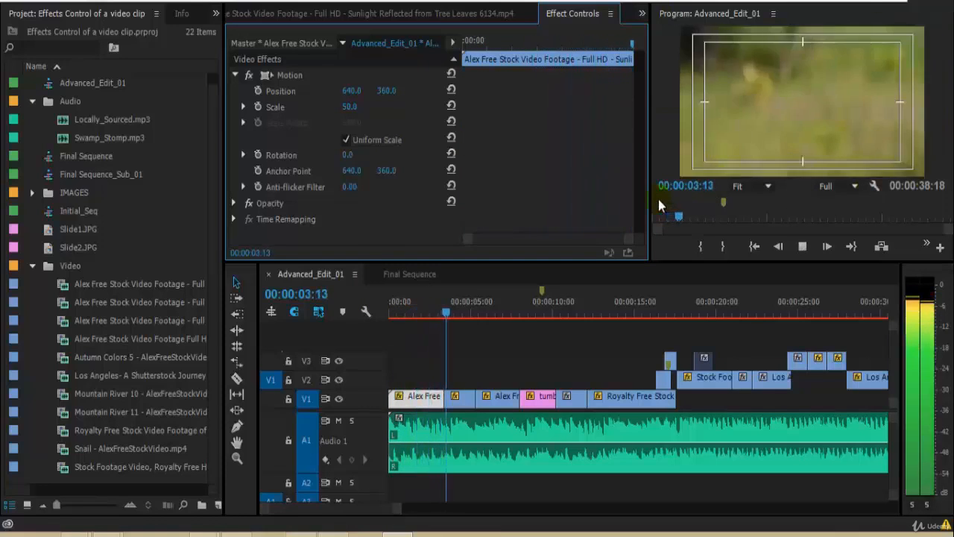
pyautogui.moveTo(440, 314); pyautogui.dragTo(353, 336)
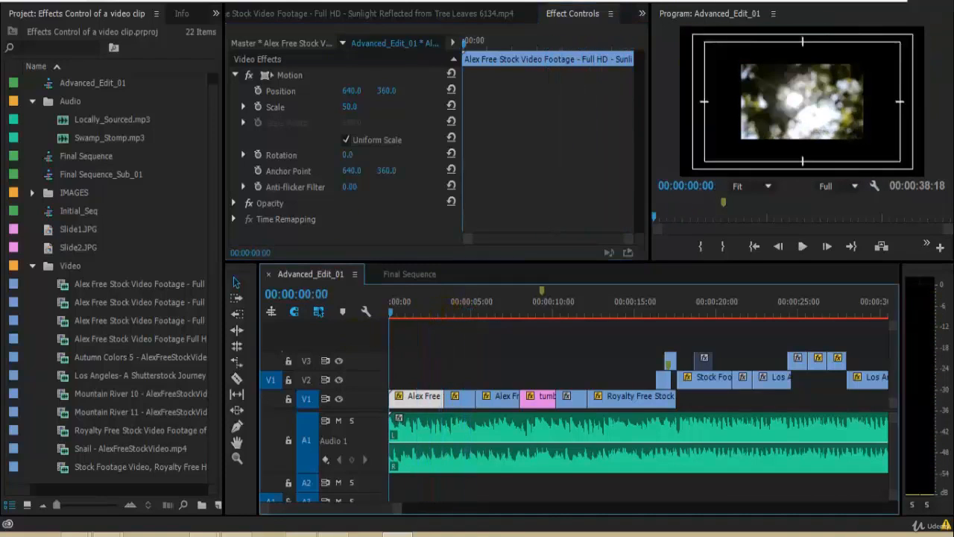
# Step: Set the clip's Scale to 200, preview it, return to the start and save the project
pyautogui.click(350, 106)
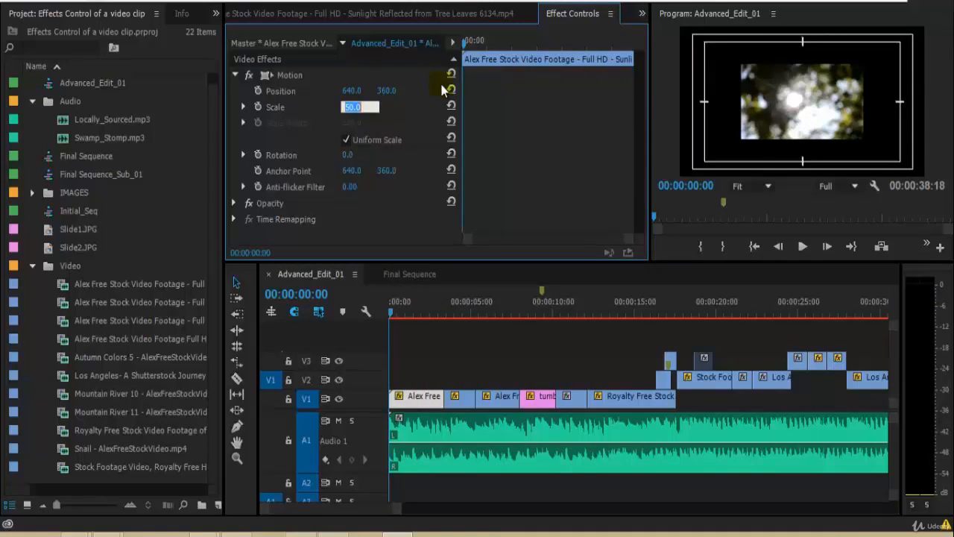
pyautogui.write('2')
pyautogui.press('Return')
pyautogui.press('space')
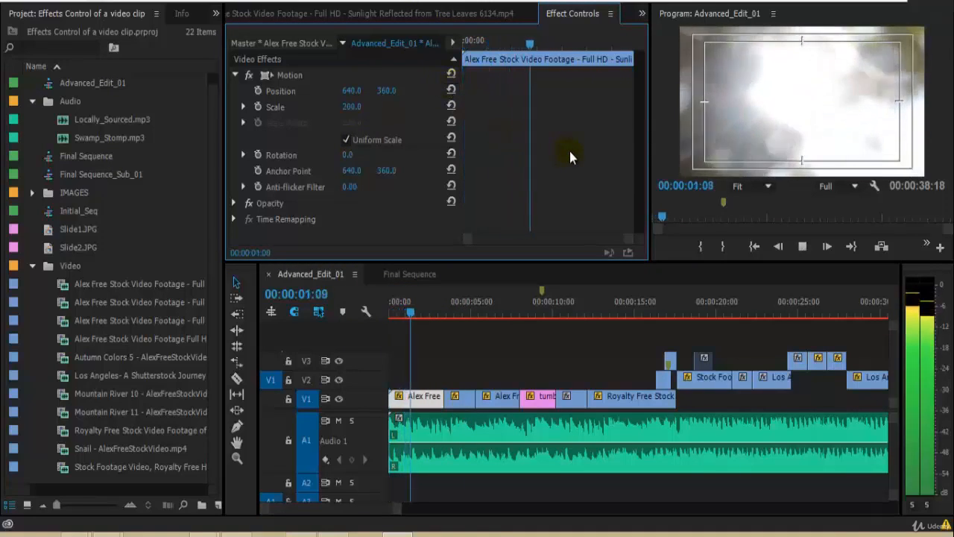
pyautogui.click(617, 45)
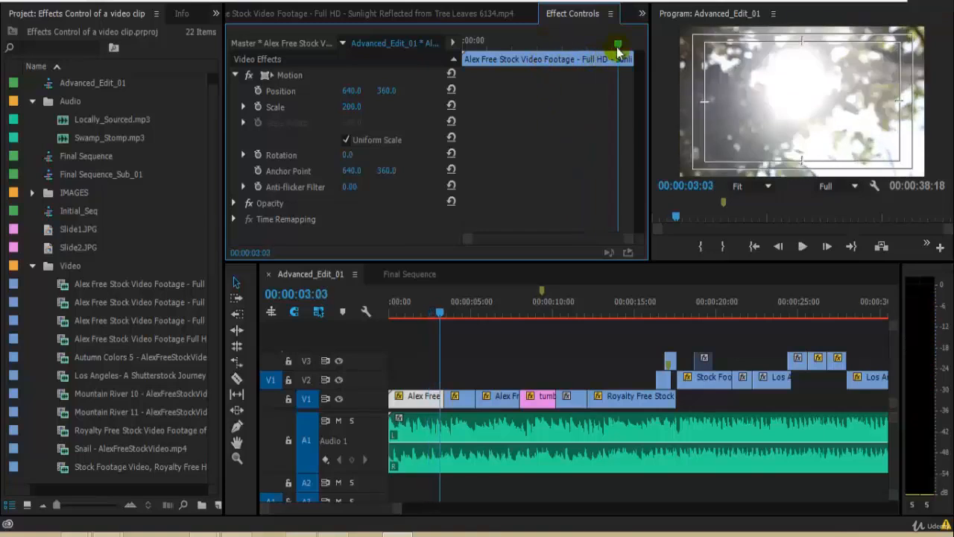
pyautogui.moveTo(618, 44); pyautogui.dragTo(452, 46)
pyautogui.hotkey('ctrl', 's')
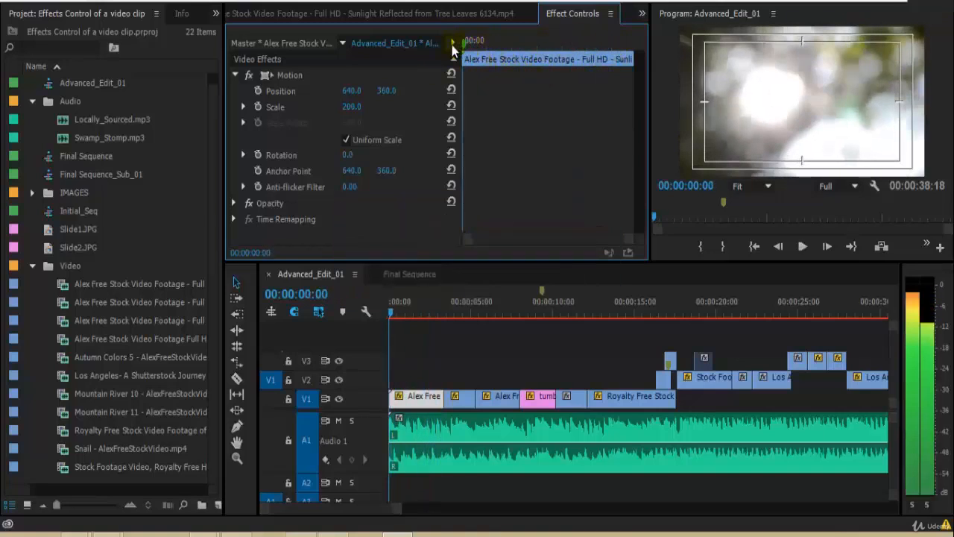
# Step: Turn on Scale animation at the clip's start, then add a Scale keyframe of 100 at about 00:00:03:02
pyautogui.click(244, 108)
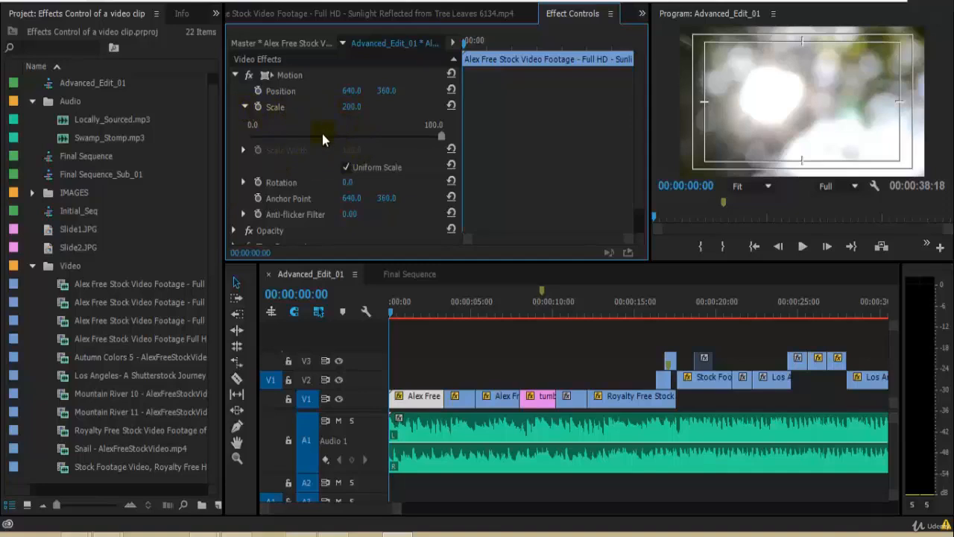
pyautogui.click(258, 109)
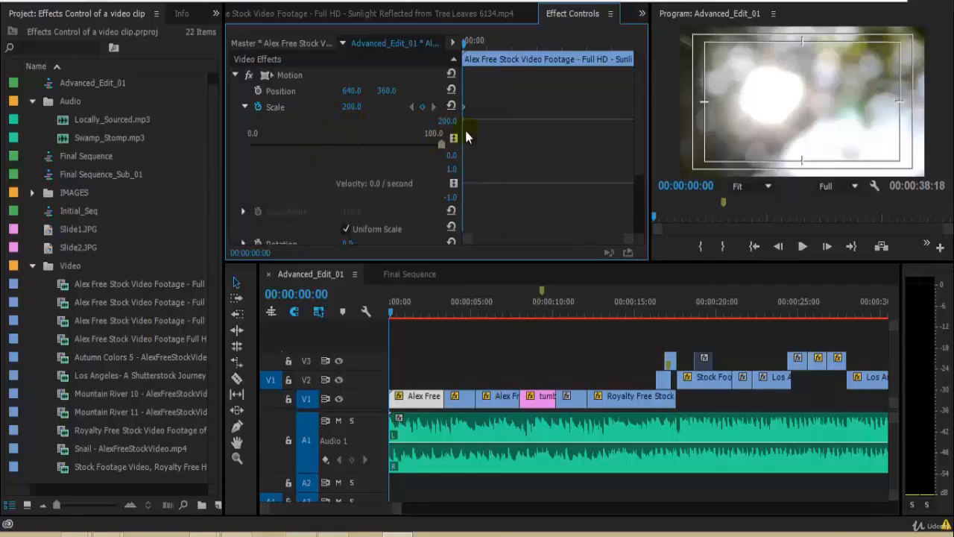
pyautogui.press('space')
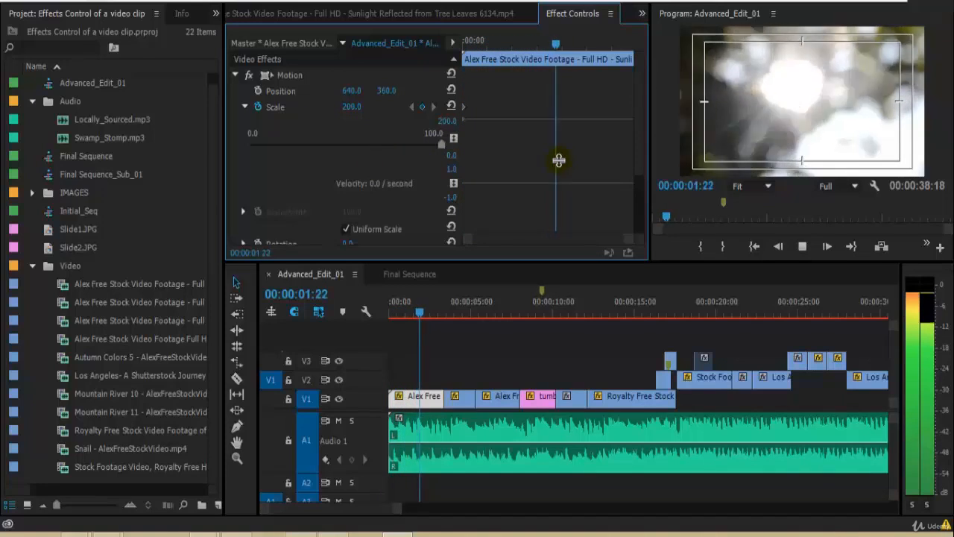
pyautogui.press('space')
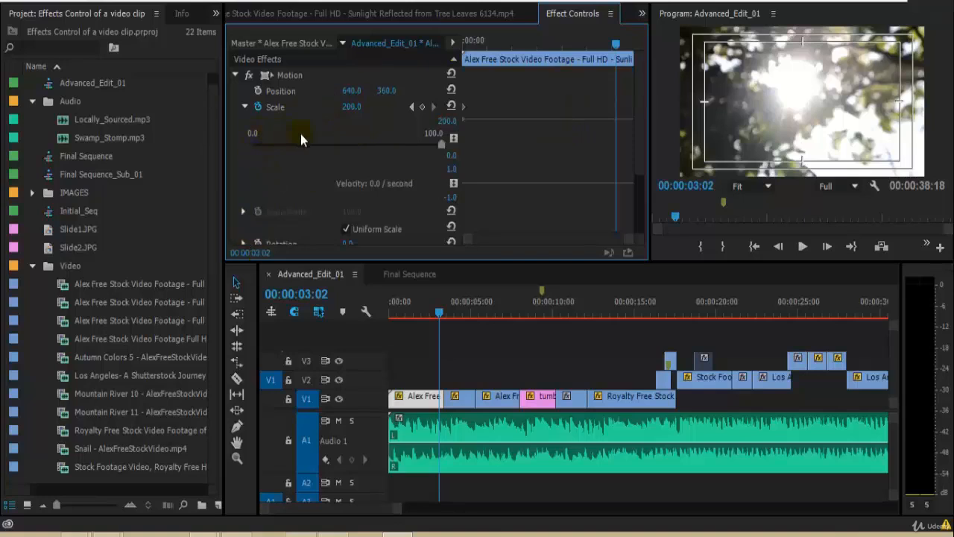
pyautogui.click(423, 110)
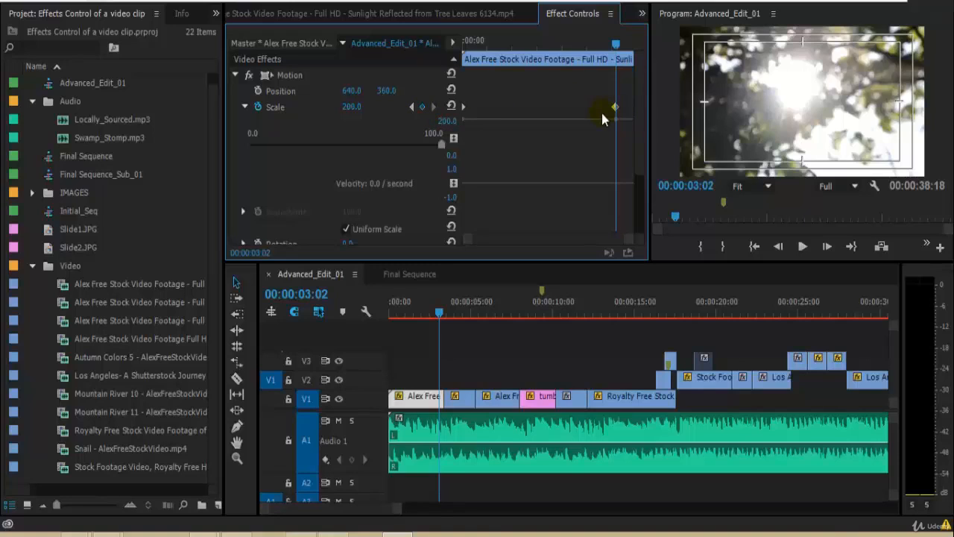
pyautogui.click(344, 109)
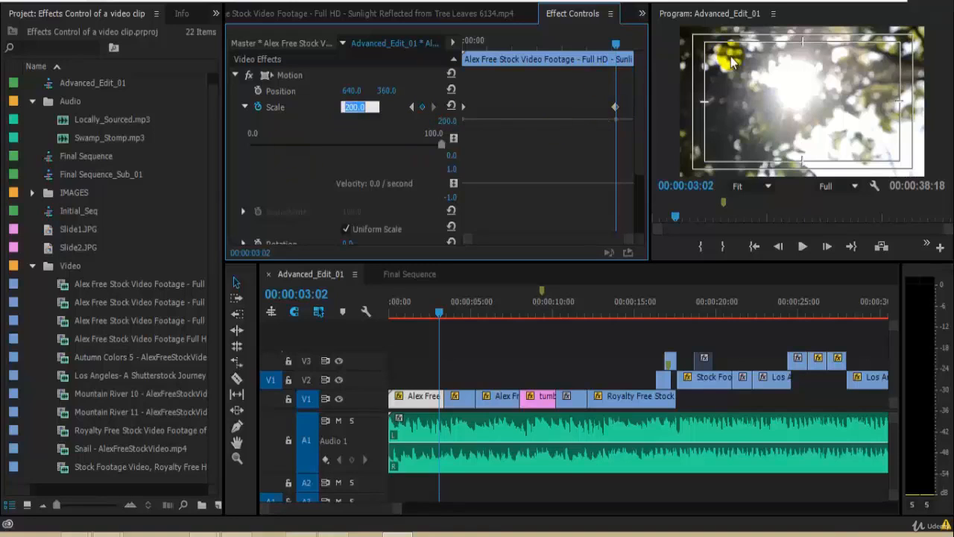
pyautogui.write('100')
pyautogui.press('Return')
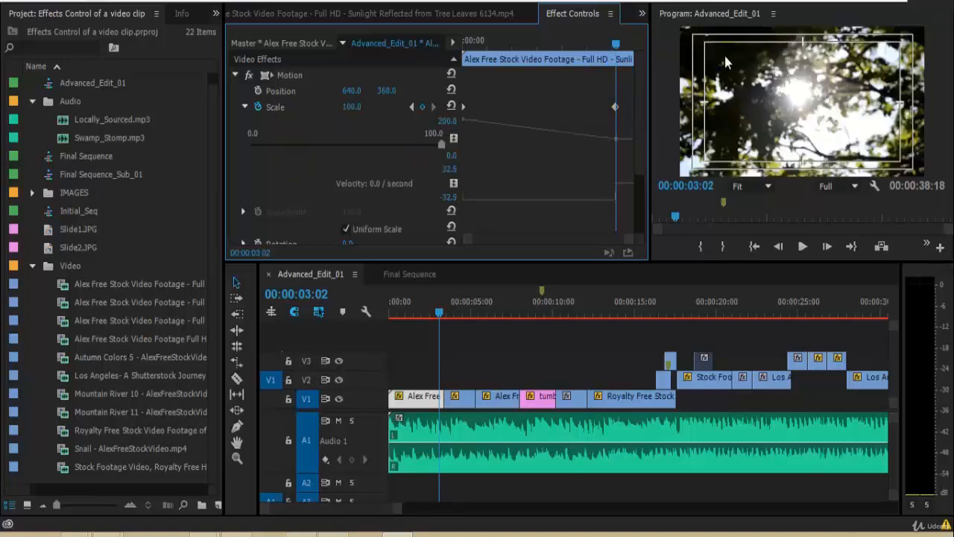
# Step: Replay the zoom-out animation from the start several times and save the project
pyautogui.moveTo(616, 43); pyautogui.dragTo(308, 101)
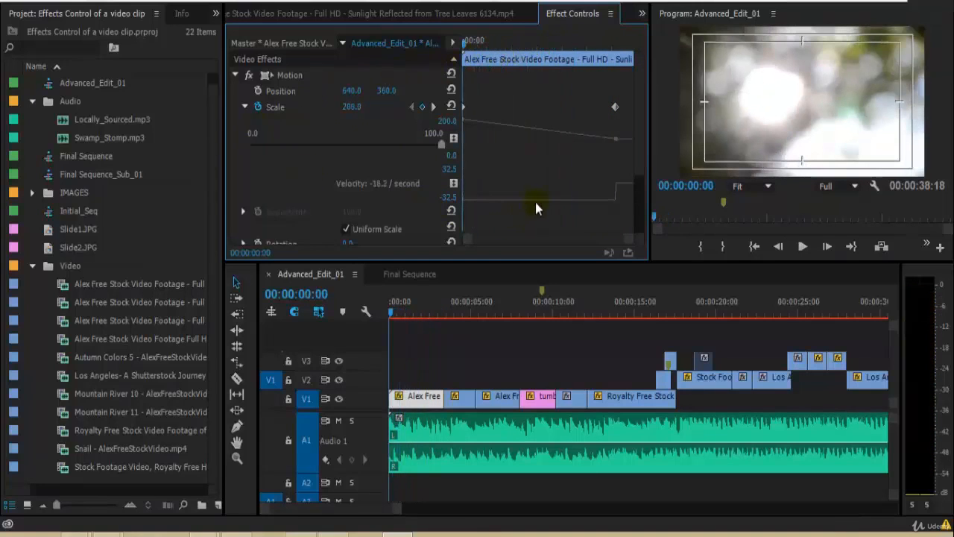
pyautogui.press('space')
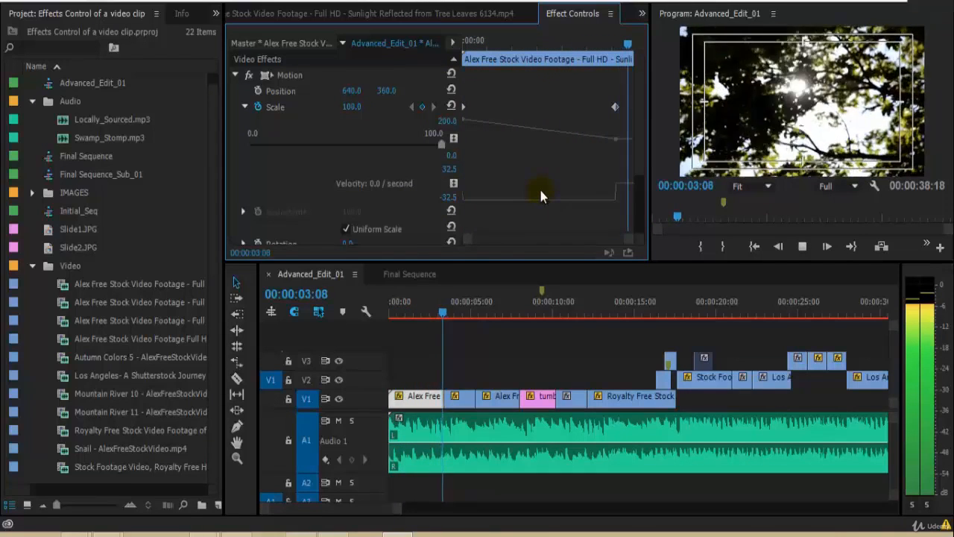
pyautogui.click(560, 44)
pyautogui.press('Home')
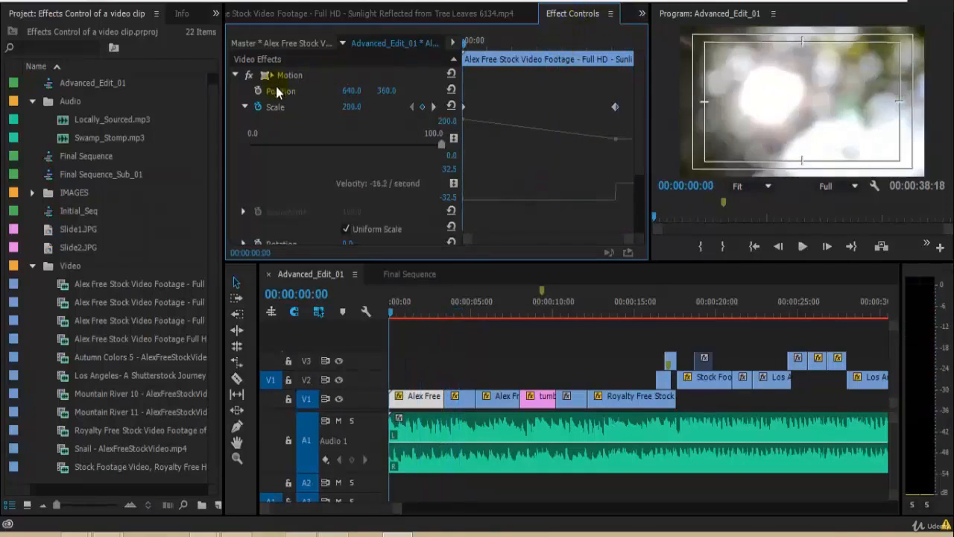
pyautogui.press('space')
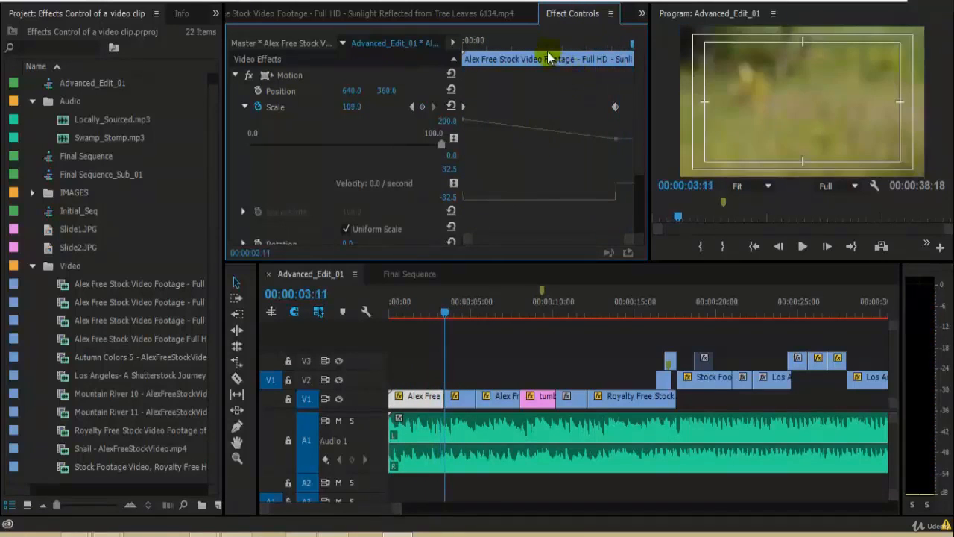
pyautogui.press('space')
pyautogui.press('Home')
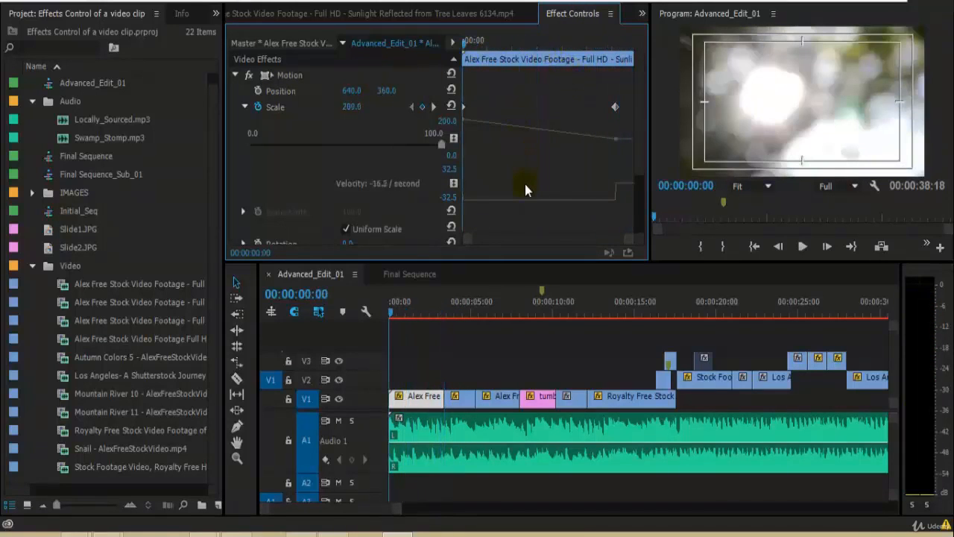
pyautogui.press('space')
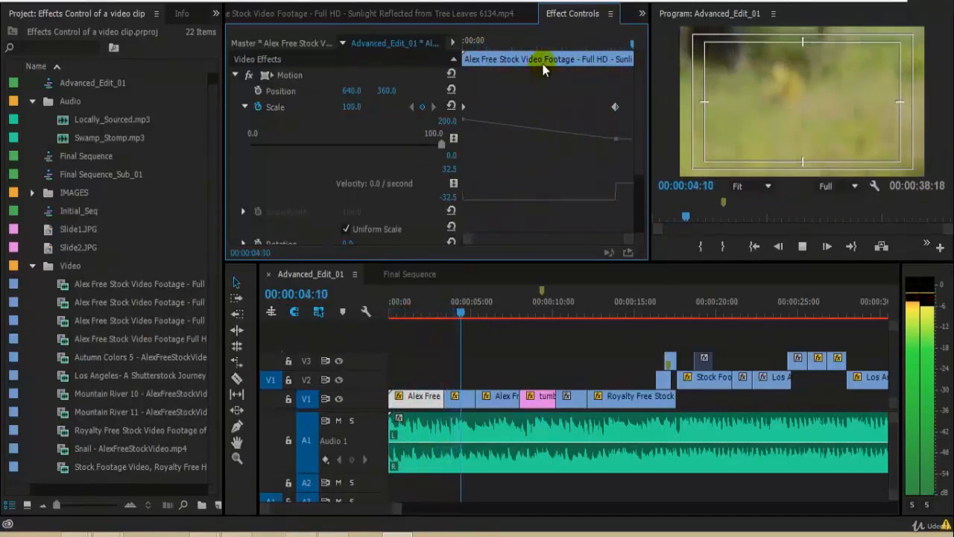
pyautogui.press('space')
pyautogui.press('Home')
pyautogui.hotkey('ctrl', 's')
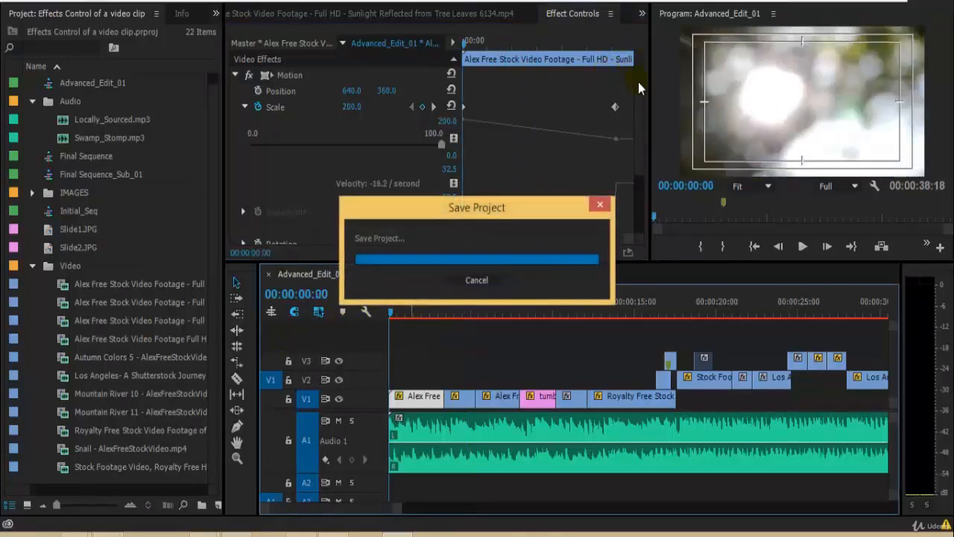
# Step: Play back the scale animation again and return the playhead to the start
pyautogui.press('space')
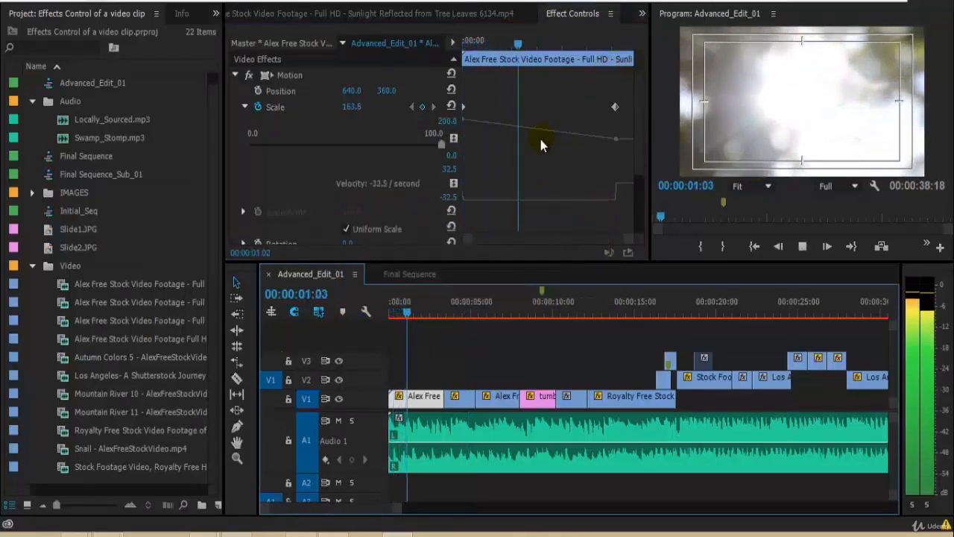
pyautogui.press('space')
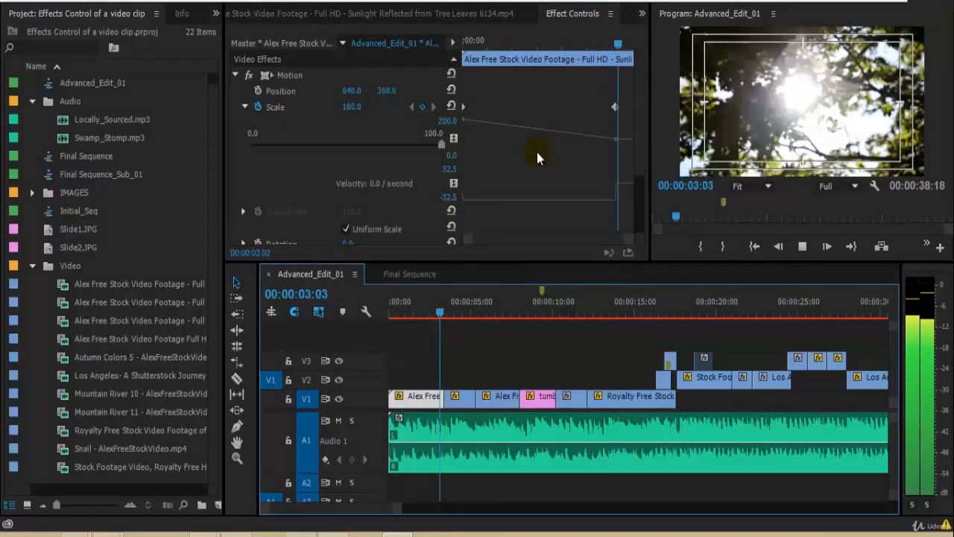
pyautogui.press('Home')
pyautogui.press('space')
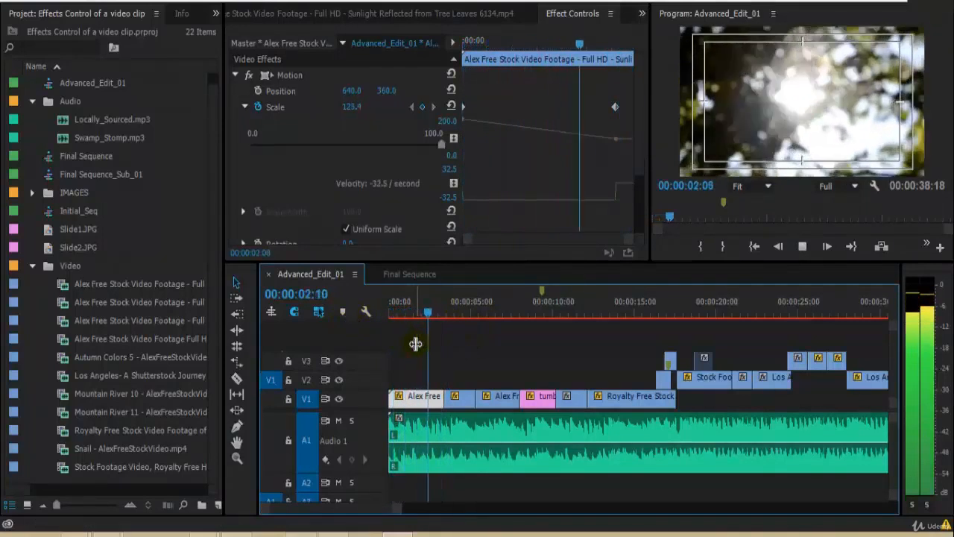
pyautogui.press('space')
pyautogui.moveTo(440, 317); pyautogui.dragTo(371, 318)
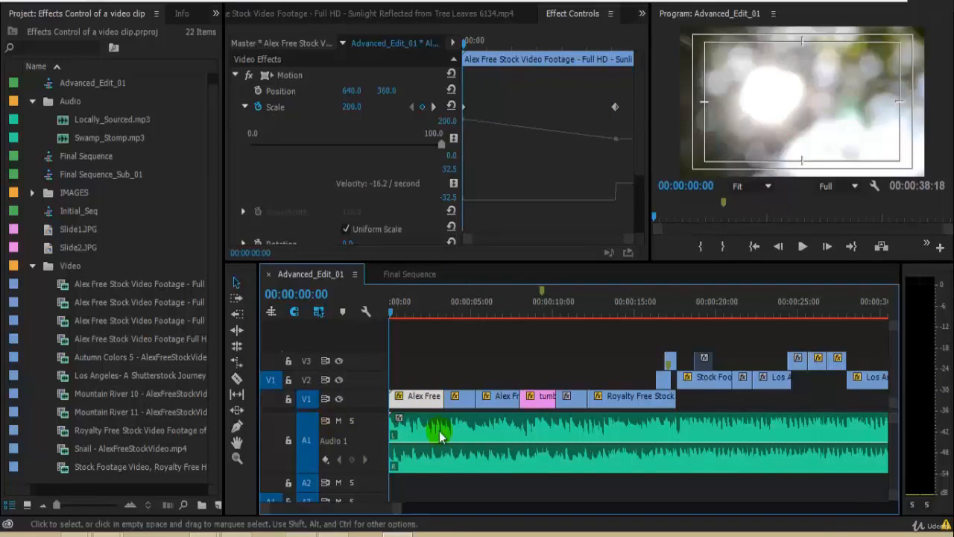
# Step: Mute audio track A1, play the clip, return the playhead to the start and save the project
pyautogui.click(339, 421)
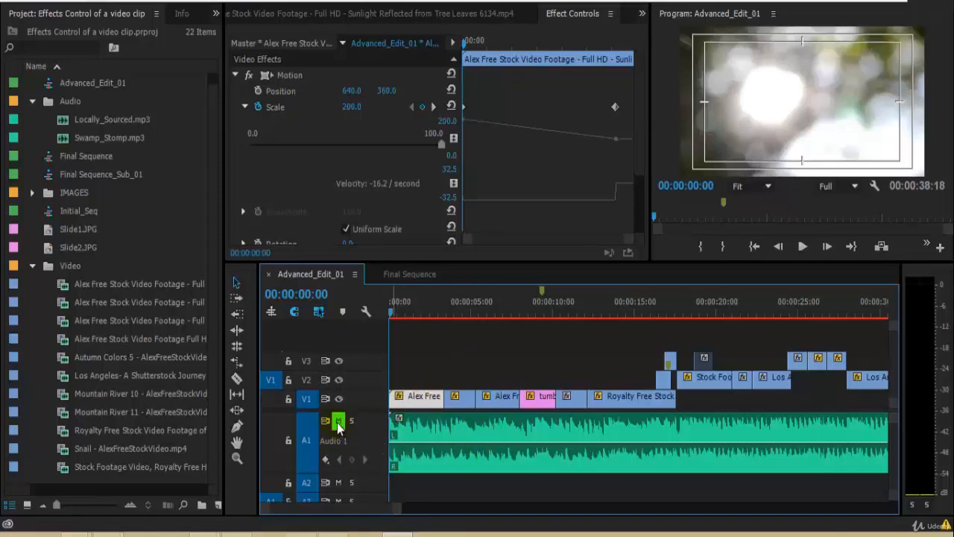
pyautogui.press('space')
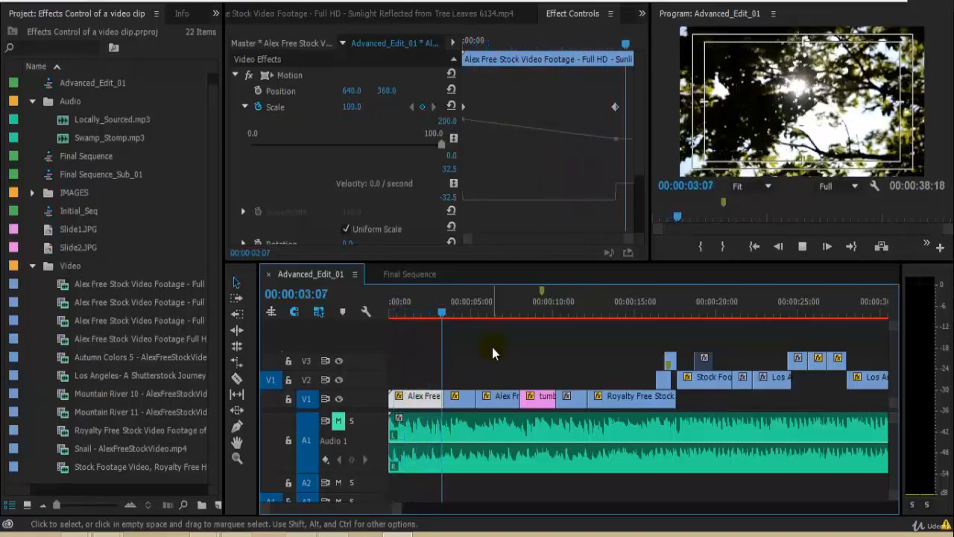
pyautogui.moveTo(416, 307); pyautogui.dragTo(387, 316)
pyautogui.hotkey('ctrl', 's')
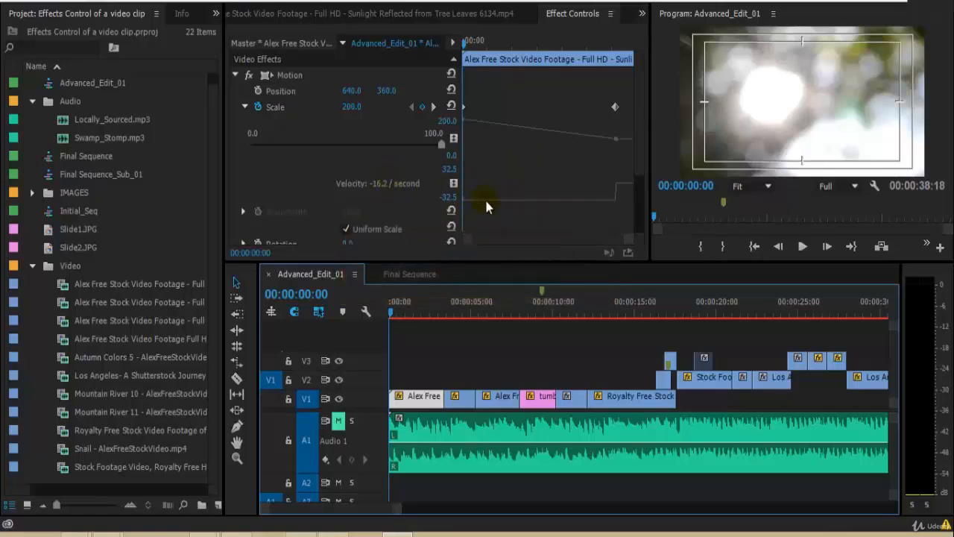
# Step: Undo the last action and play the scale animation from near the start
pyautogui.hotkey('ctrl', 'z')
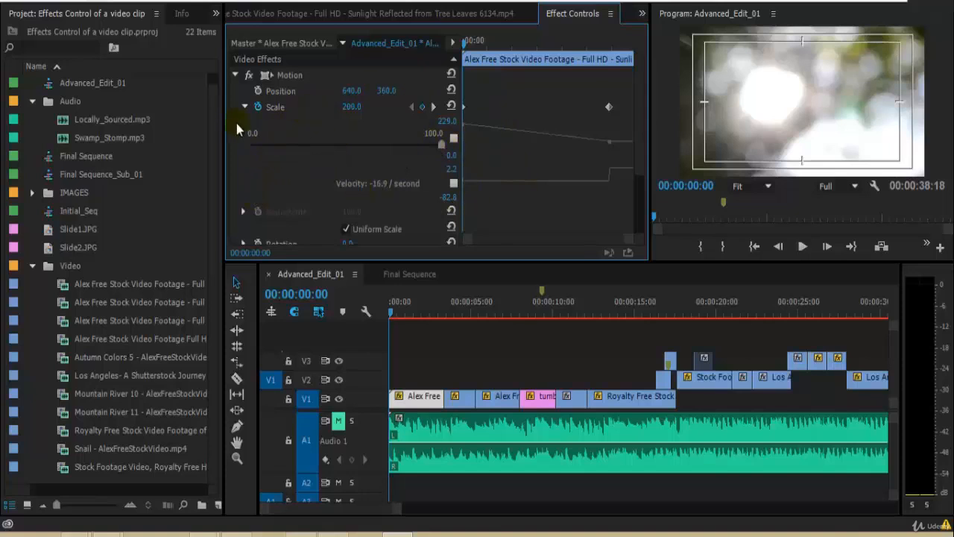
pyautogui.moveTo(581, 45); pyautogui.dragTo(455, 111)
pyautogui.press('space')
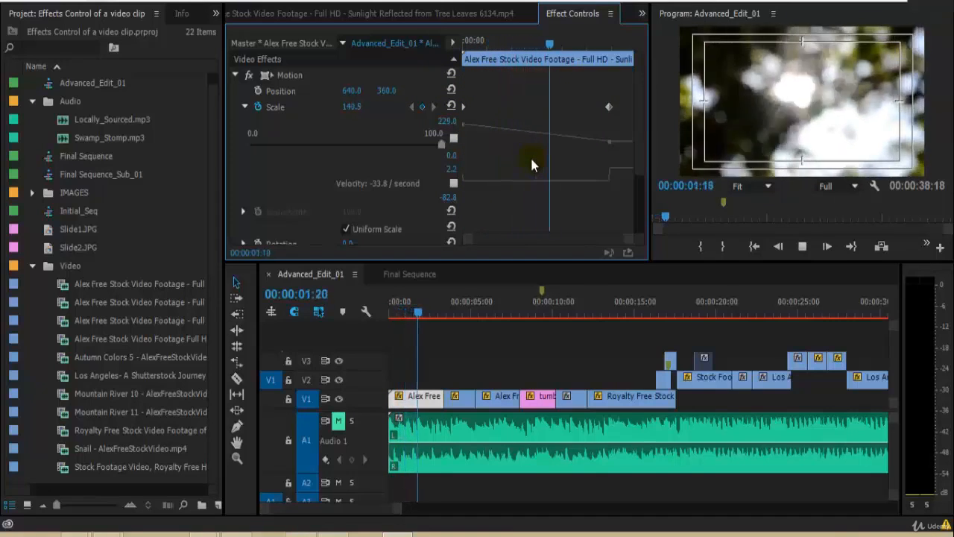
# Step: Add a Scale keyframe of 300 at 00:00:01:12 in the clip's animation
pyautogui.click(476, 56)
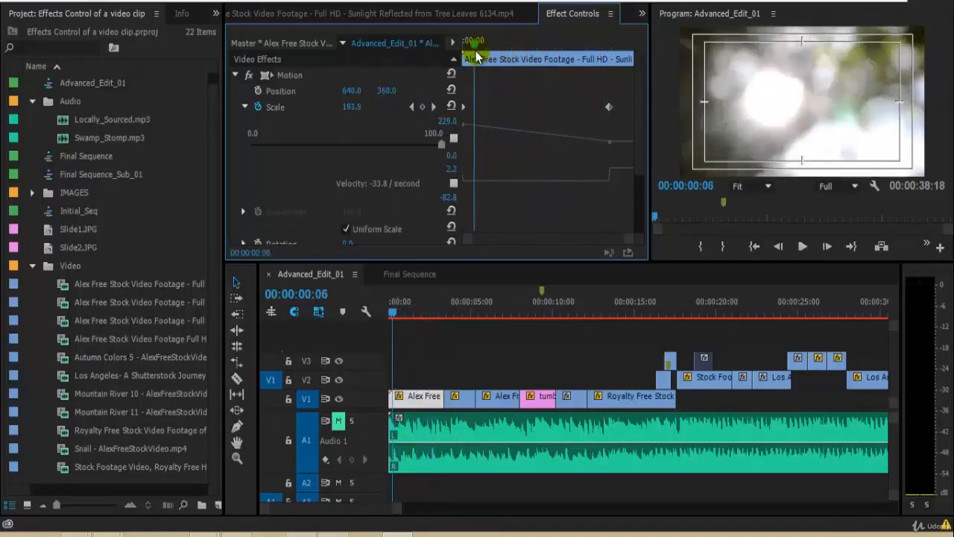
pyautogui.moveTo(476, 57); pyautogui.dragTo(458, 94)
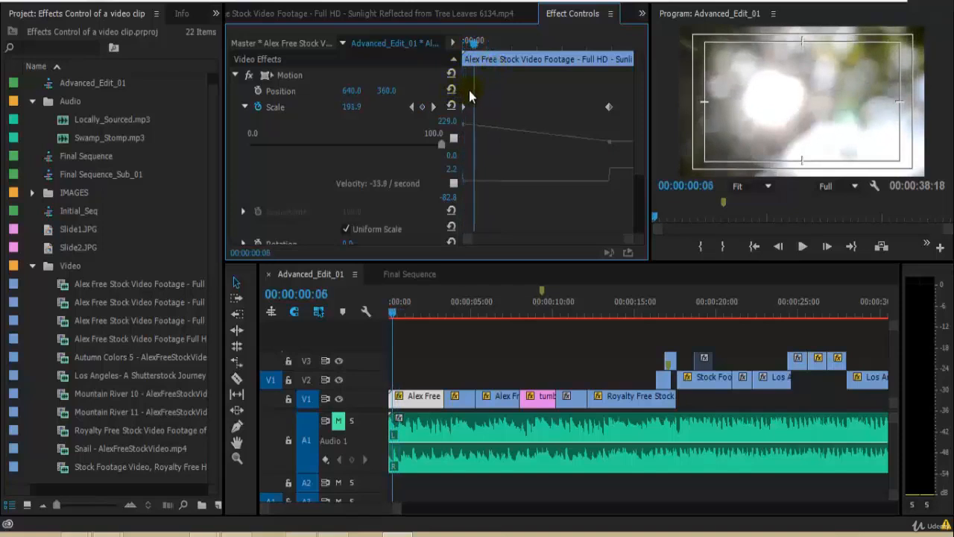
pyautogui.moveTo(490, 104); pyautogui.dragTo(538, 106)
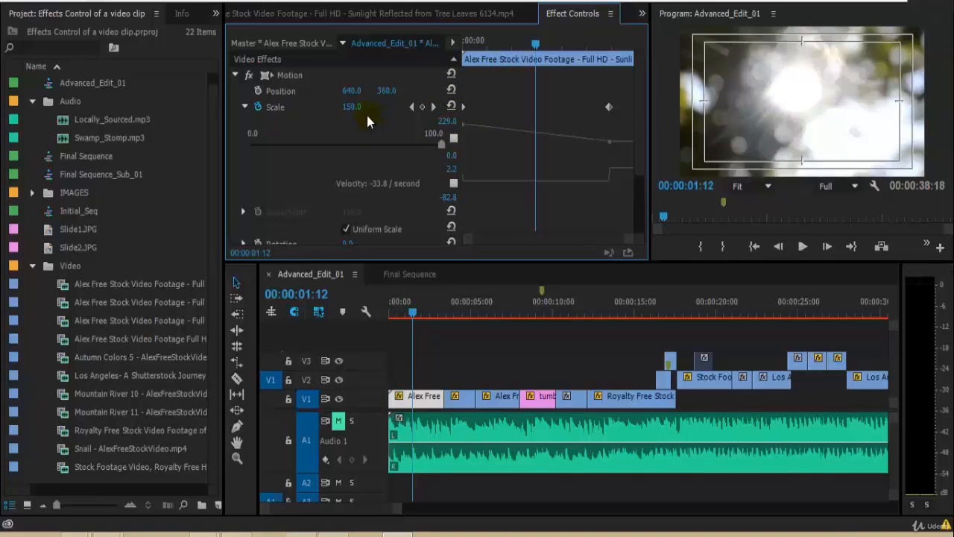
pyautogui.write('300')
pyautogui.press('Return')
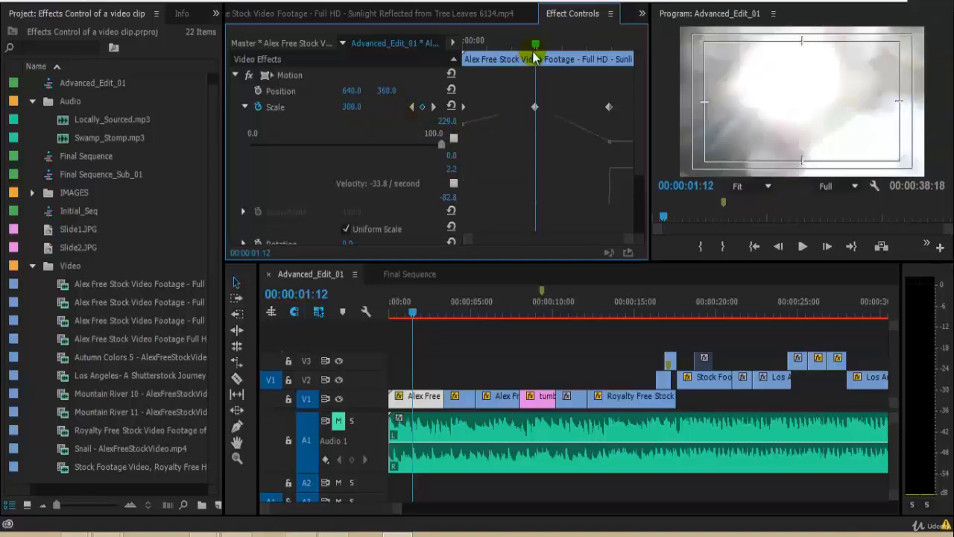
# Step: Replay the animation, scrub to its end, then play it again from the start
pyautogui.moveTo(535, 44); pyautogui.dragTo(386, 75)
pyautogui.press('space')
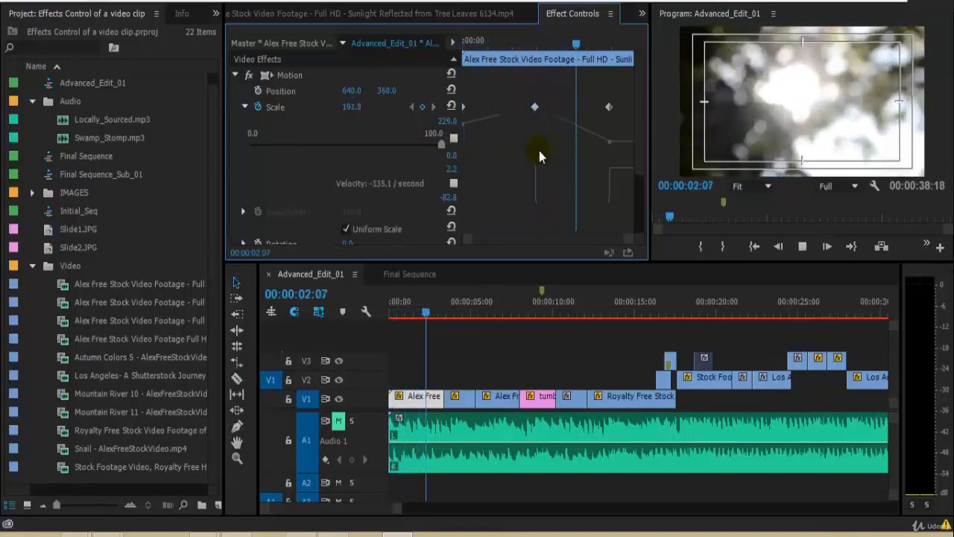
pyautogui.moveTo(513, 44); pyautogui.dragTo(633, 89)
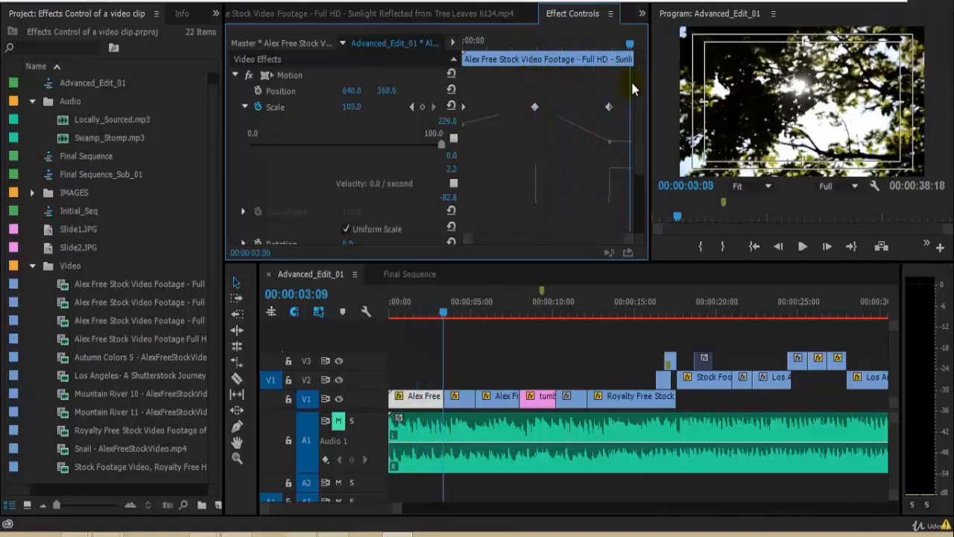
pyautogui.press('Home')
pyautogui.press('space')
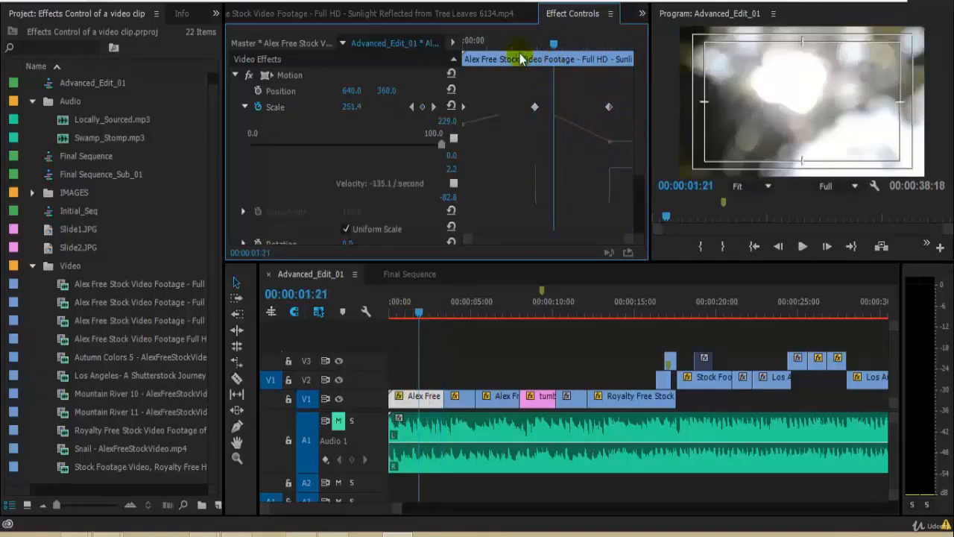
# Step: Go to the Scale keyframe at 00:00:01:12, set its value to 220 and save the project
pyautogui.moveTo(522, 60); pyautogui.dragTo(530, 79)
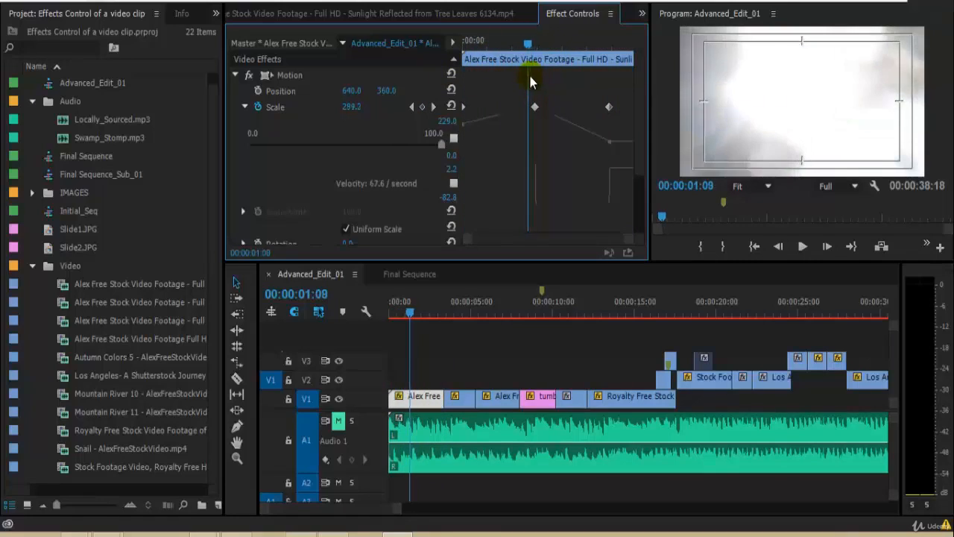
pyautogui.click(433, 107)
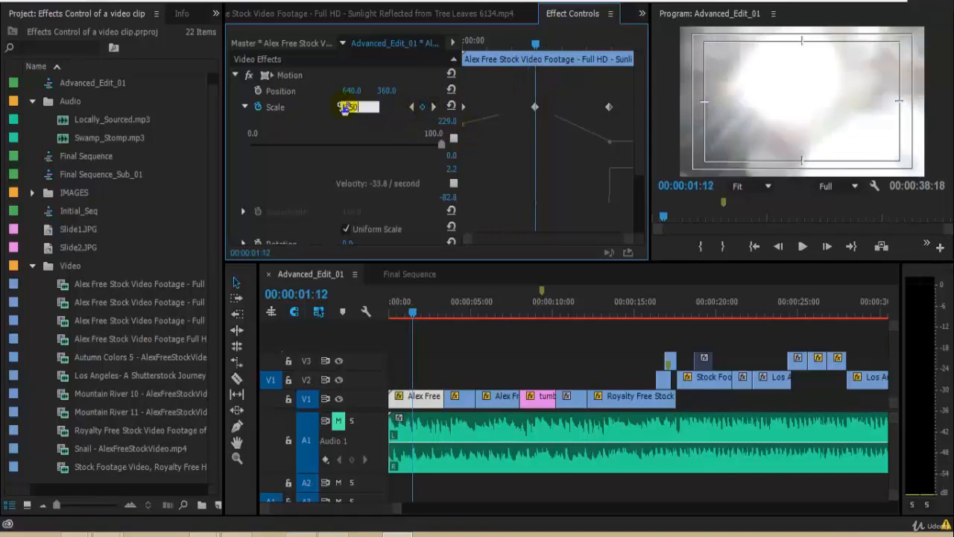
pyautogui.press('Return')
pyautogui.hotkey('ctrl', 's')
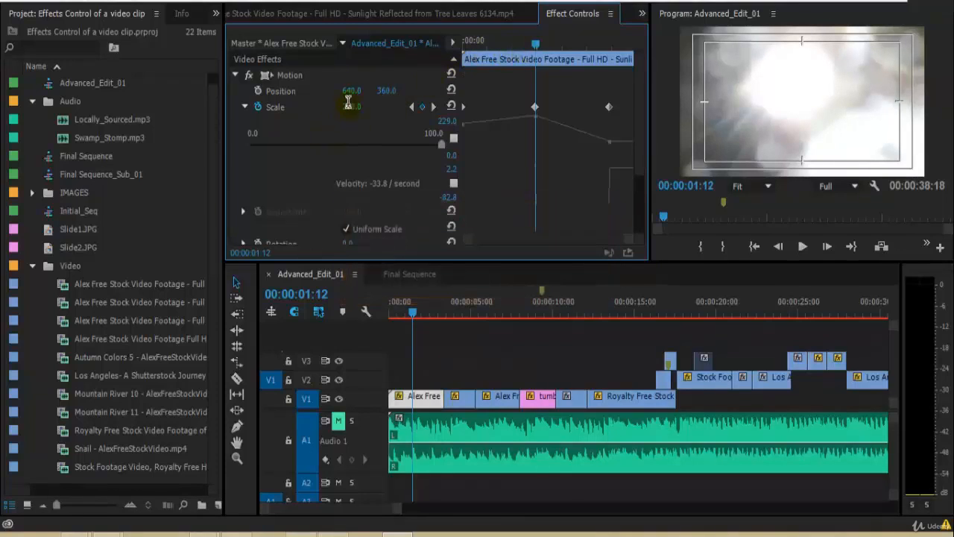
pyautogui.press('Return')
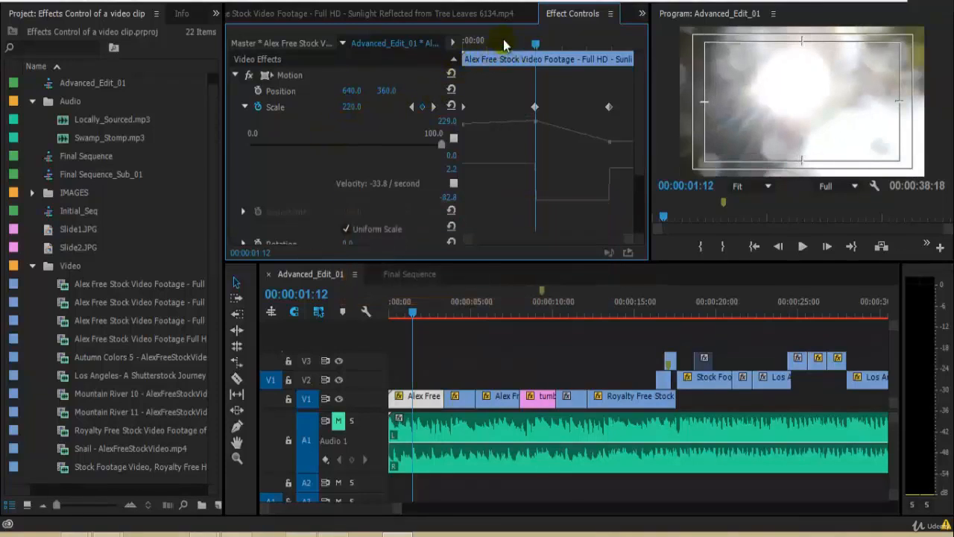
# Step: Play the animation from the start and return the playhead to the beginning
pyautogui.press('Home')
pyautogui.press('space')
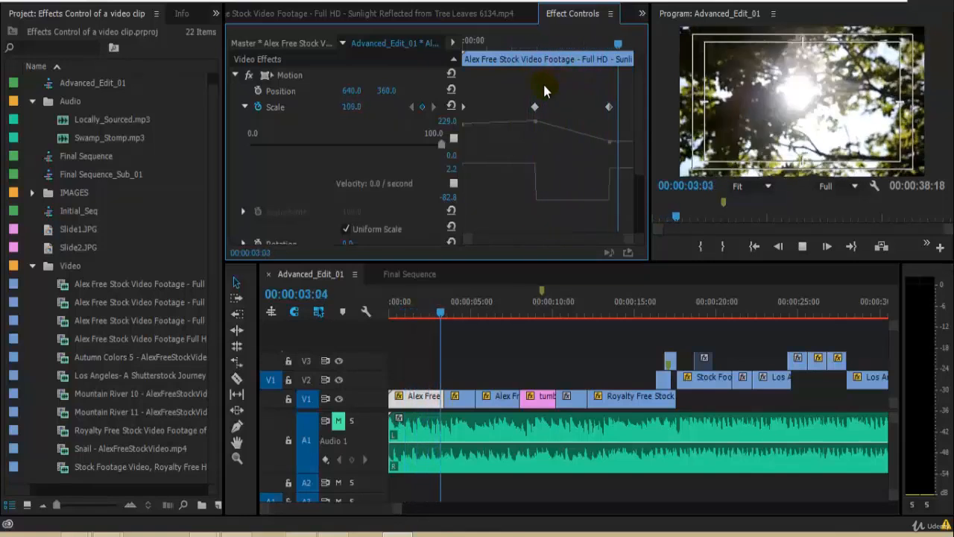
pyautogui.press('space')
pyautogui.press('Home')
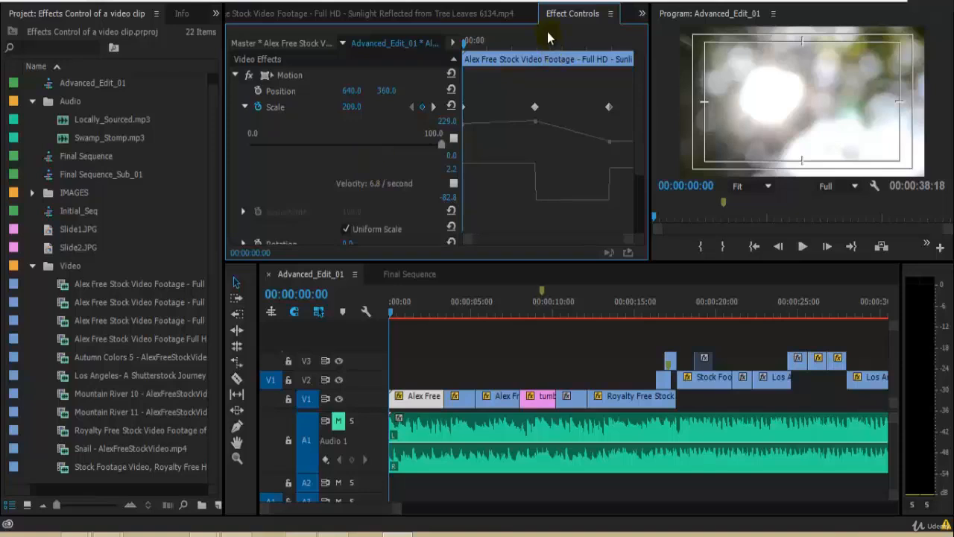
# Step: Add a Scale keyframe of 100 at about 00:00:00:17 and play the animation
pyautogui.moveTo(495, 47); pyautogui.dragTo(498, 54)
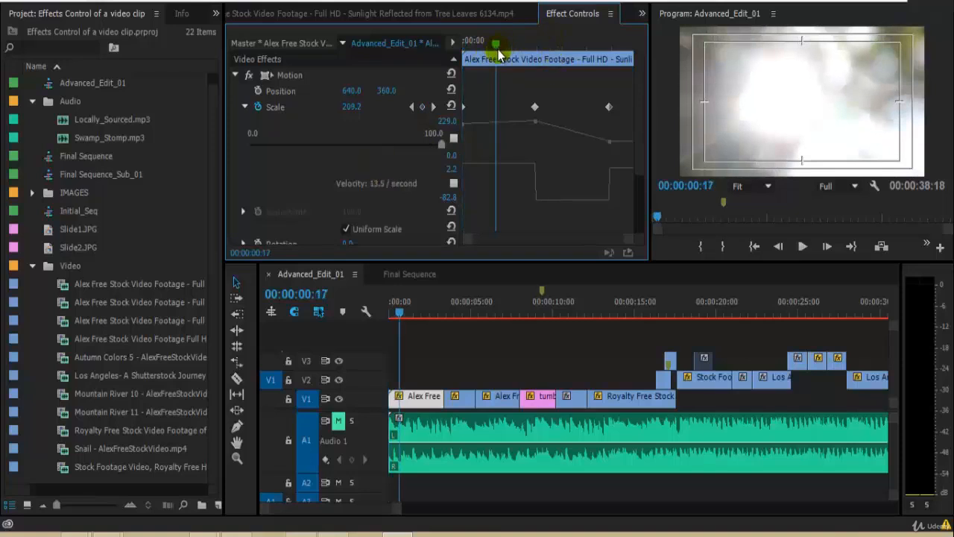
pyautogui.moveTo(435, 146); pyautogui.dragTo(466, 157)
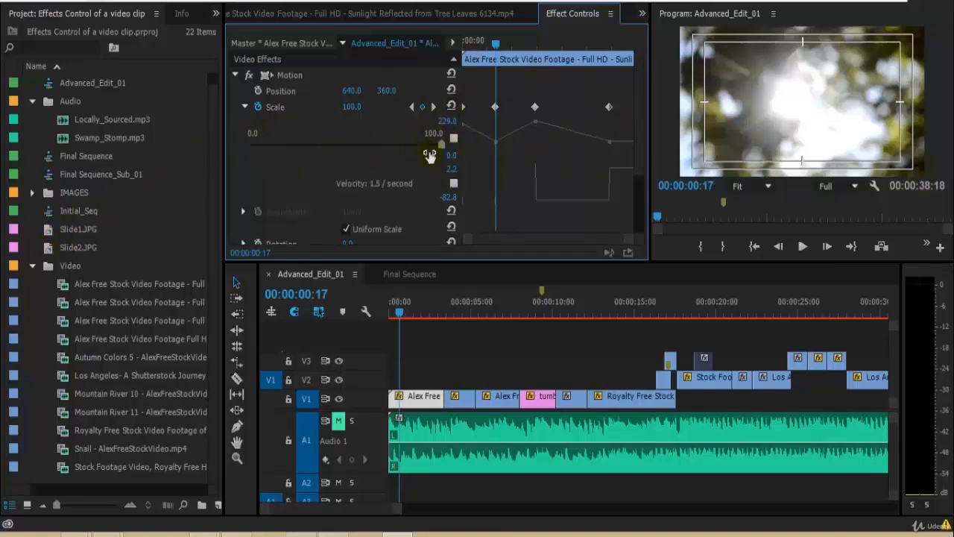
pyautogui.moveTo(499, 42); pyautogui.dragTo(331, 85)
pyautogui.press('space')
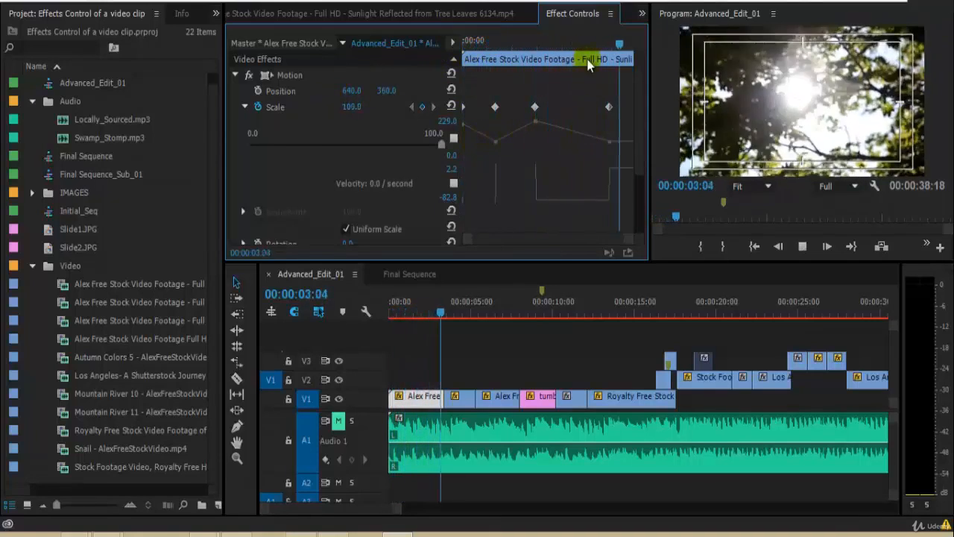
# Step: Select the Scale keyframe at 00:00:00:17 and delete it
pyautogui.moveTo(585, 44); pyautogui.dragTo(387, 89)
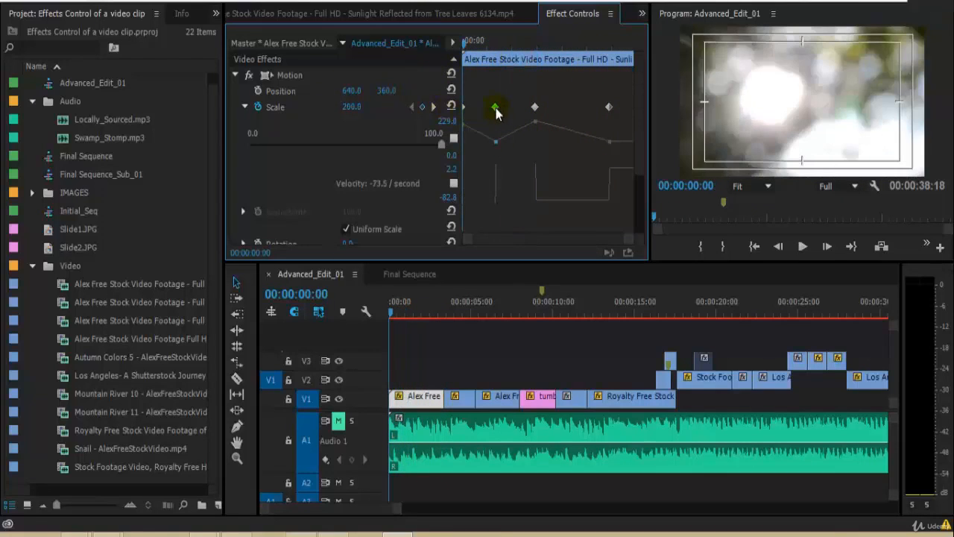
pyautogui.click(508, 42)
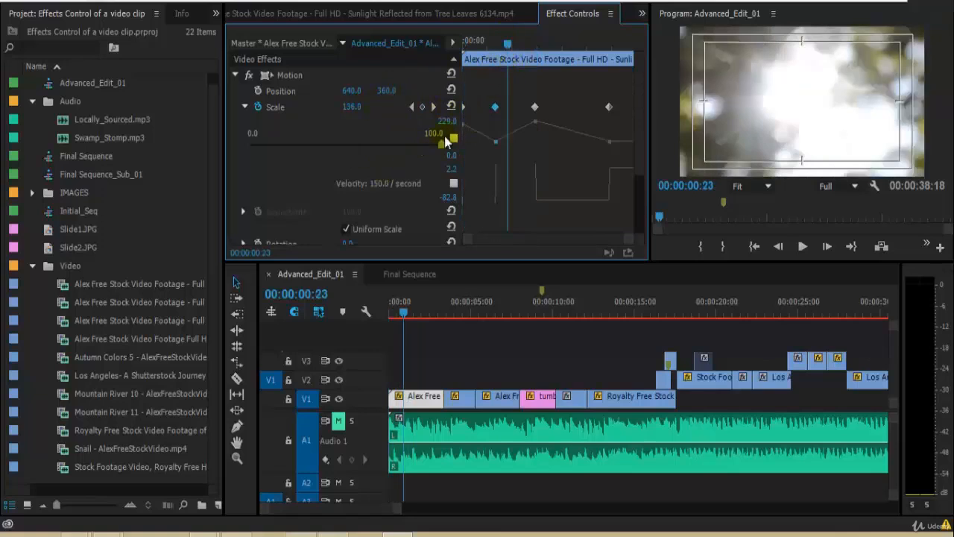
pyautogui.moveTo(442, 143)
pyautogui.mouseDown()
pyautogui.moveTo(421, 148)
pyautogui.moveTo(455, 149)
pyautogui.mouseUp()
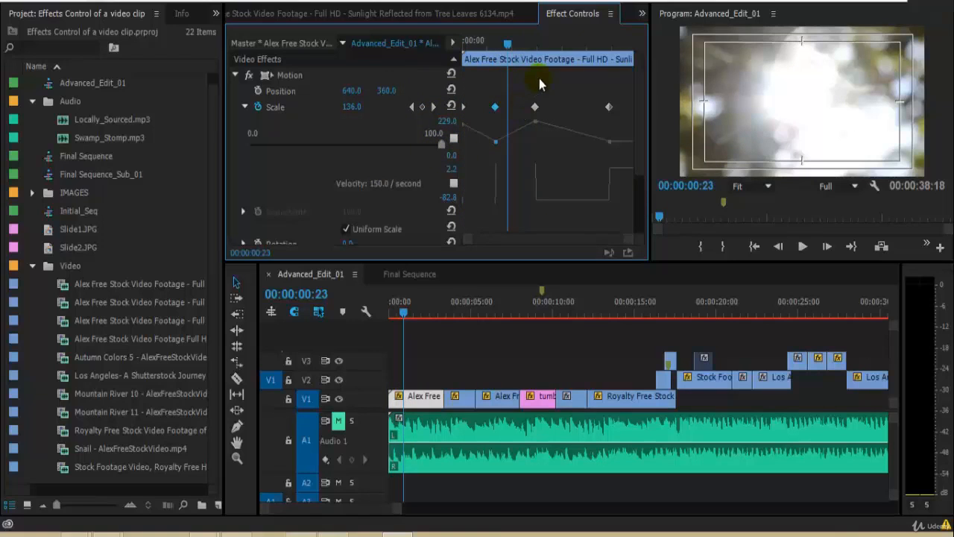
pyautogui.click(495, 106)
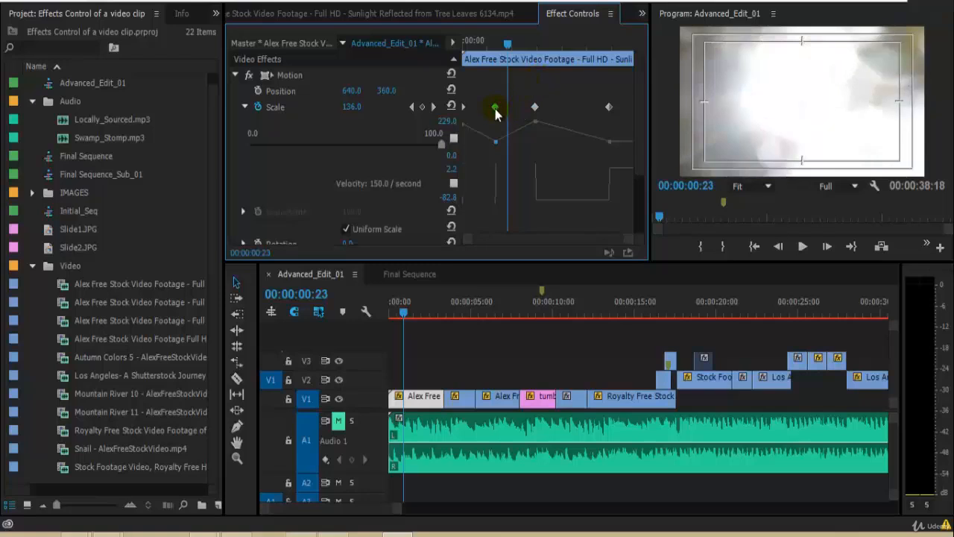
pyautogui.hotkey('ctrl', 's')
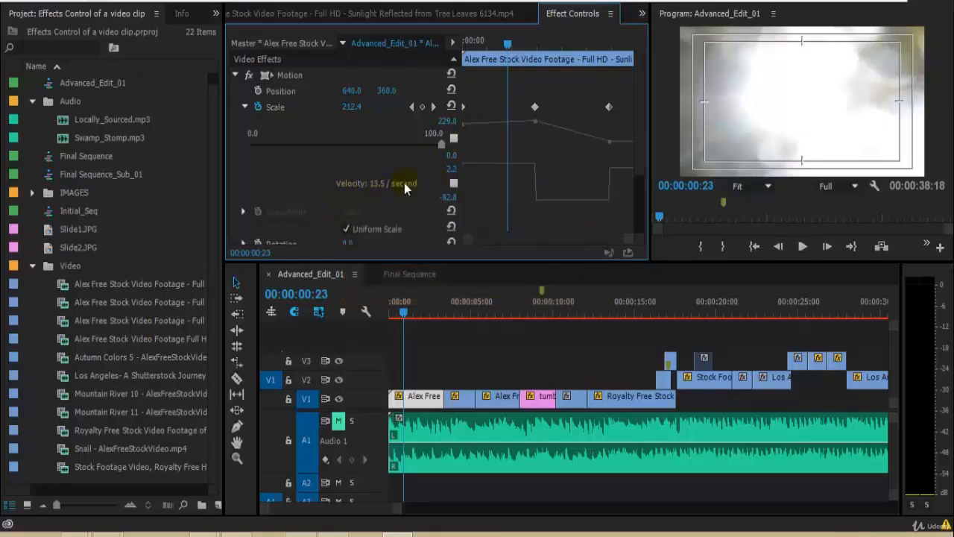
# Step: Replay the zoom animation from the start and rescale the velocity graph's display range
pyautogui.press('Home')
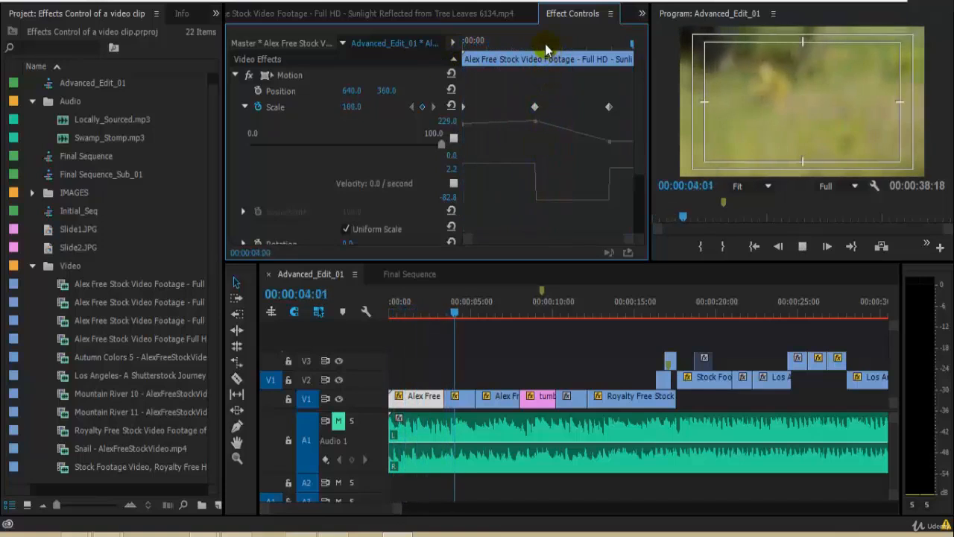
pyautogui.press('Home')
pyautogui.press('space')
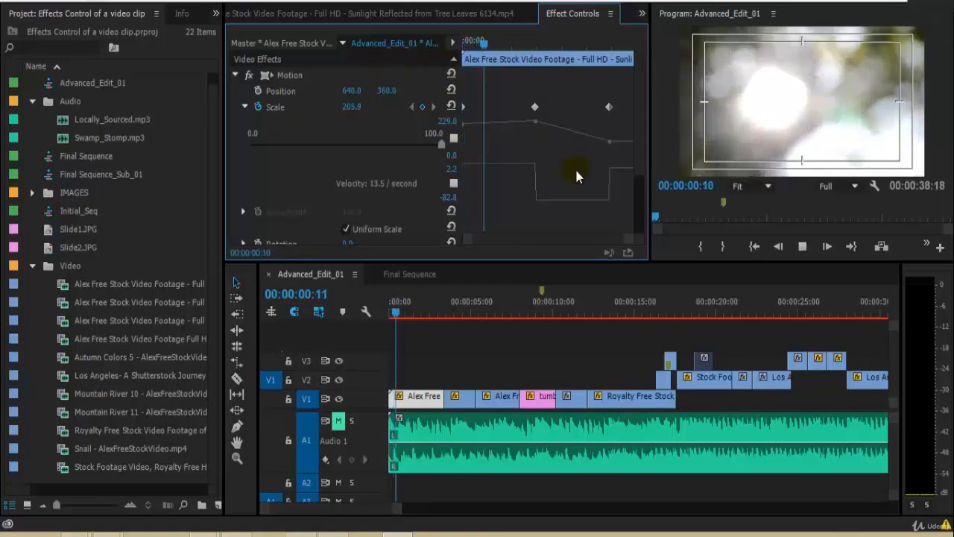
pyautogui.press('space')
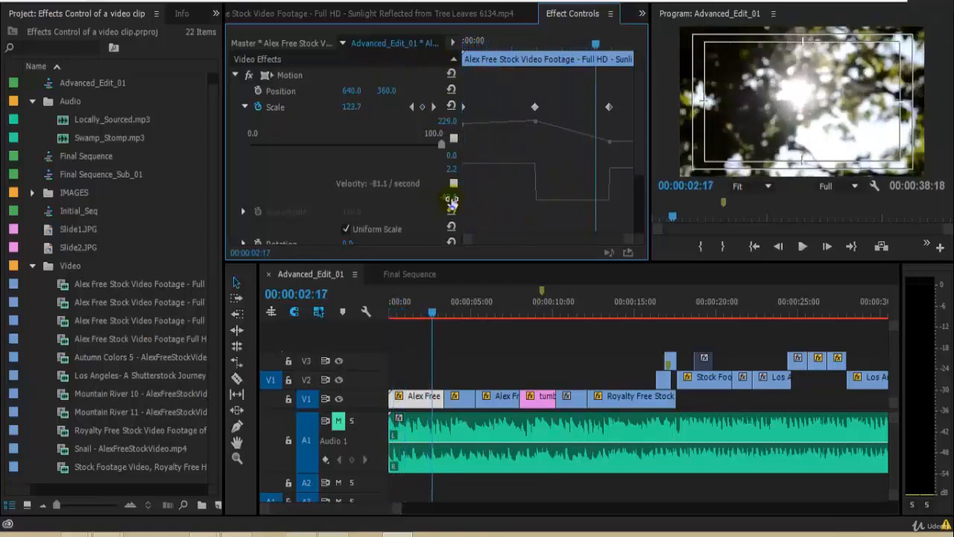
pyautogui.moveTo(455, 202); pyautogui.dragTo(340, 198)
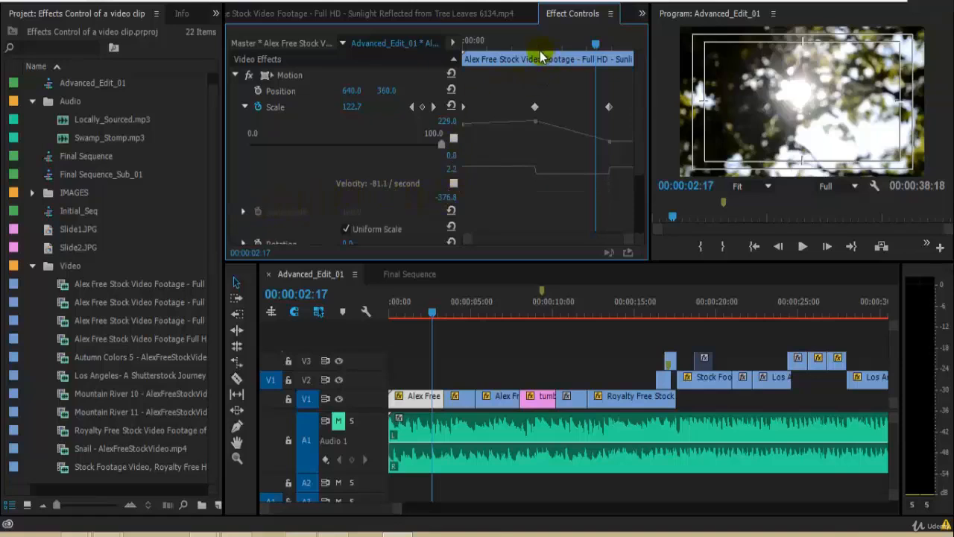
pyautogui.press('Home')
pyautogui.press('space')
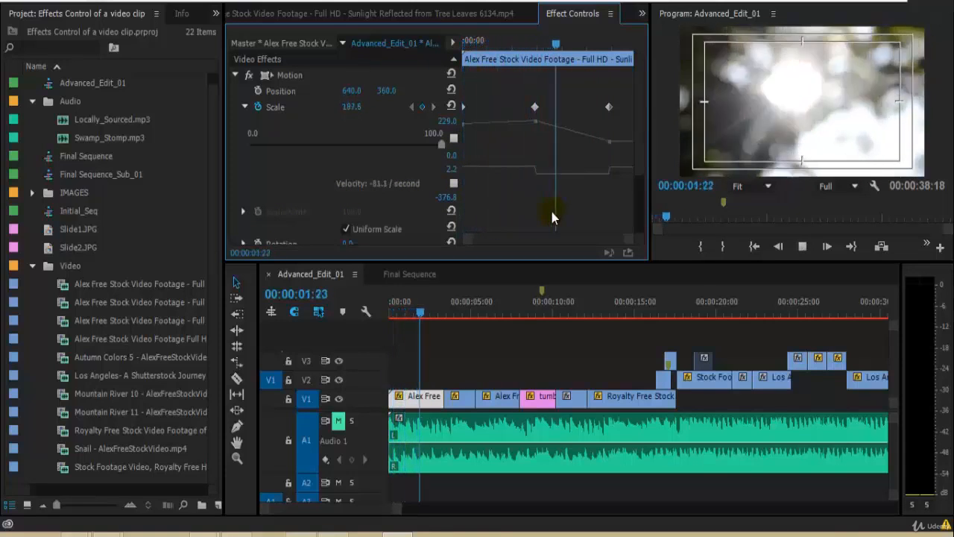
pyautogui.press('space')
# Step: Scrub and replay the animation's first seconds several times, then return the playhead to the start
pyautogui.press('Home')
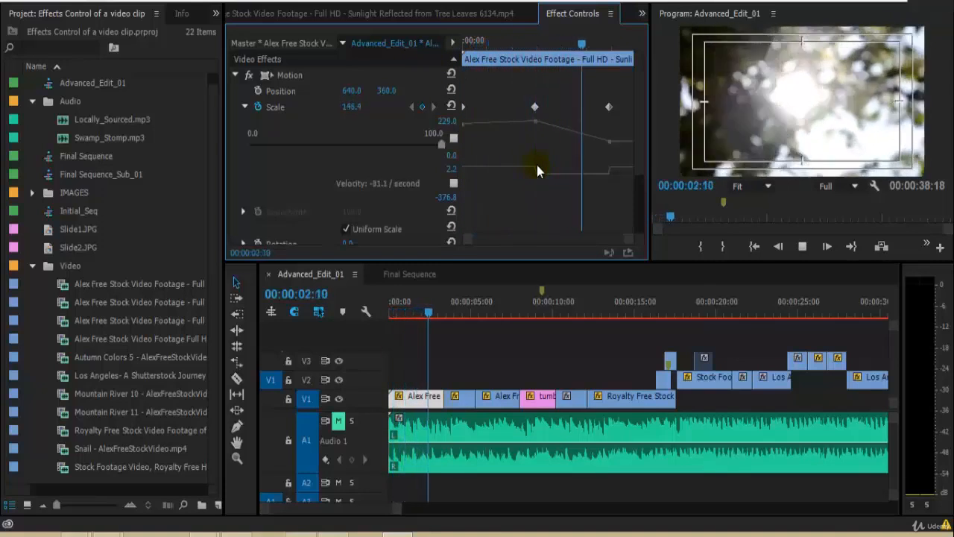
pyautogui.press('space')
pyautogui.moveTo(532, 45); pyautogui.dragTo(462, 48)
pyautogui.press('space')
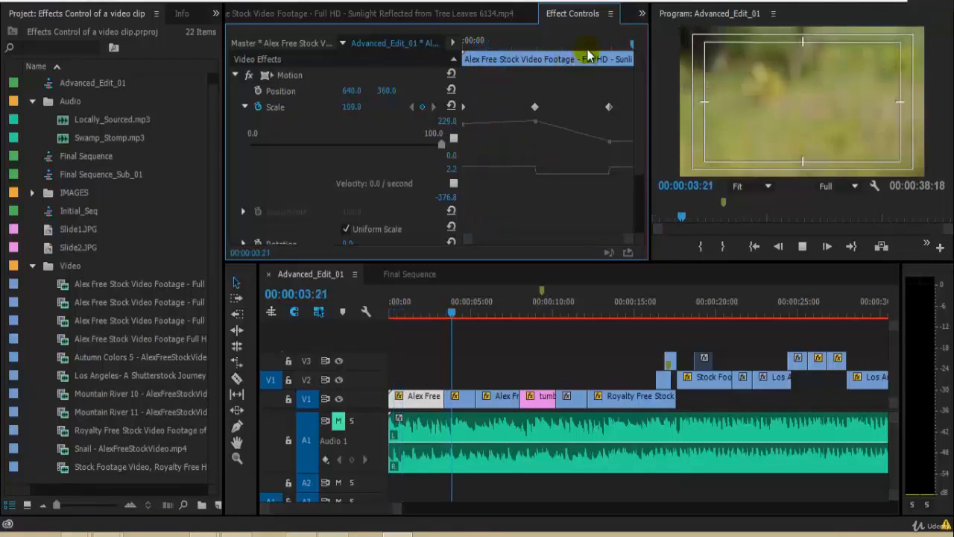
pyautogui.moveTo(530, 49); pyautogui.dragTo(416, 78)
pyautogui.press('space')
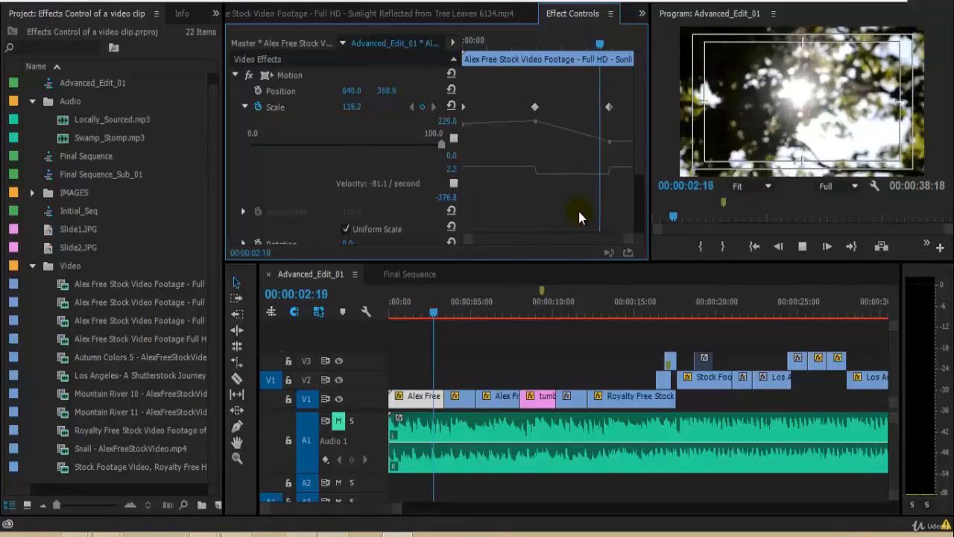
pyautogui.press('space')
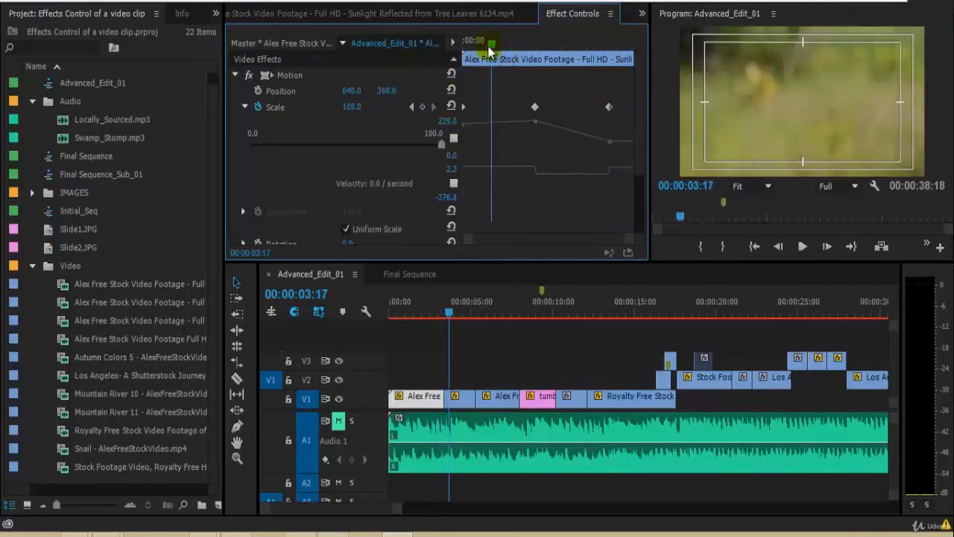
pyautogui.moveTo(489, 47); pyautogui.dragTo(445, 55)
pyautogui.press('space')
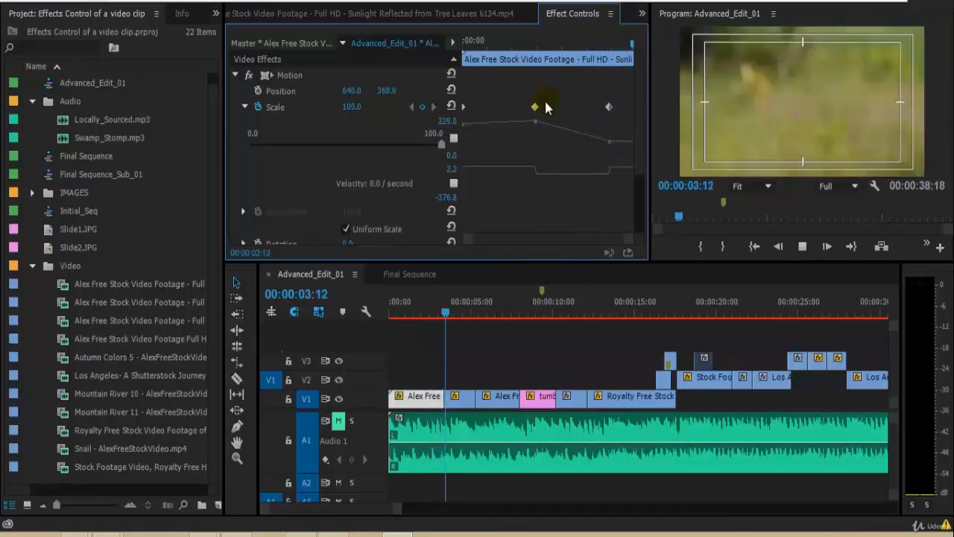
pyautogui.press('space')
pyautogui.moveTo(547, 45); pyautogui.dragTo(411, 103)
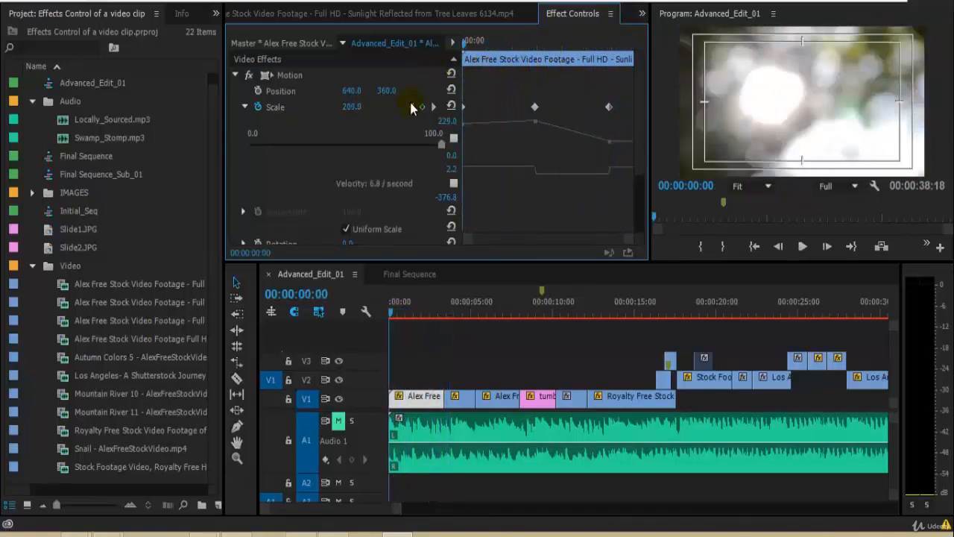
# Step: Select the middle Scale keyframe and move it earlier to about 00:00:00:18
pyautogui.moveTo(504, 51); pyautogui.dragTo(568, 113)
pyautogui.moveTo(470, 131); pyautogui.dragTo(473, 135)
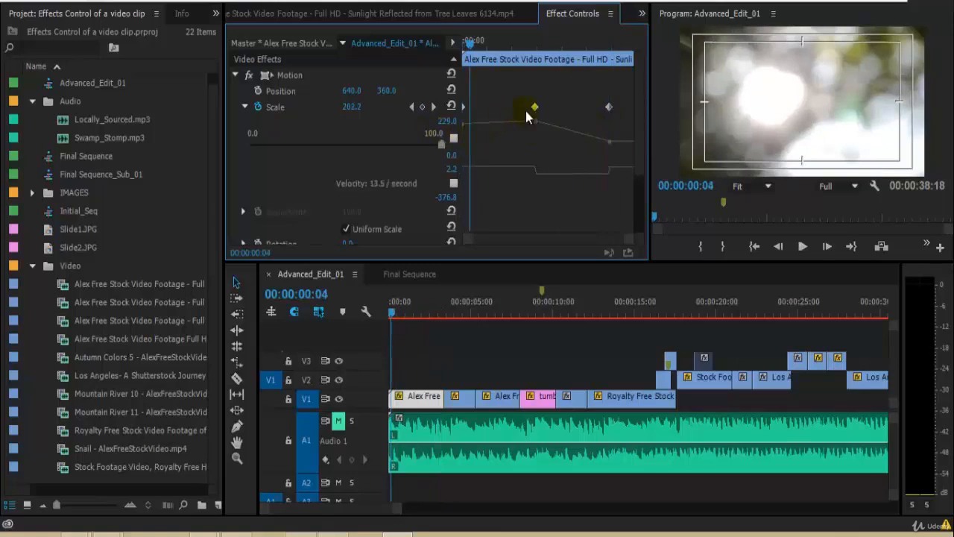
pyautogui.moveTo(537, 108); pyautogui.dragTo(498, 112)
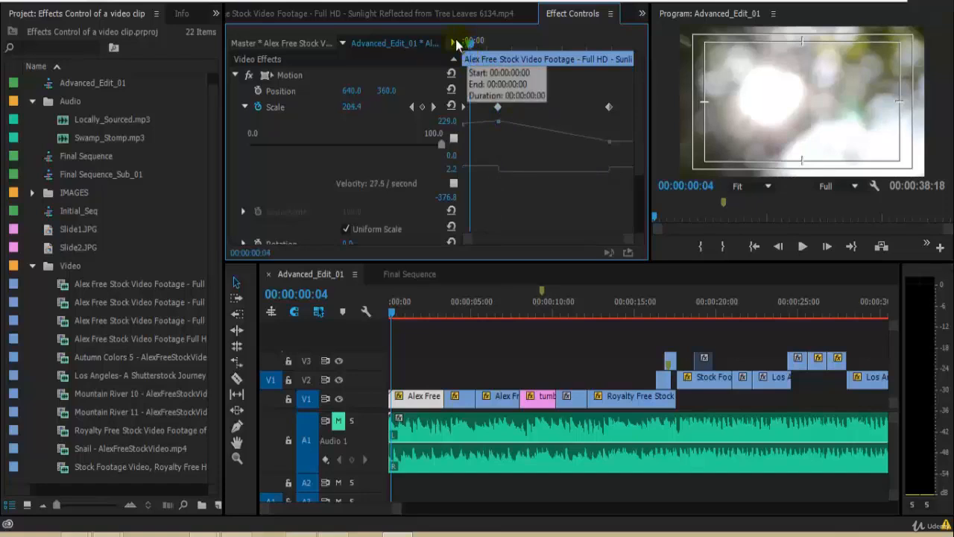
# Step: Step through the Scale keyframes and play the zoom animation from the start
pyautogui.click(466, 85)
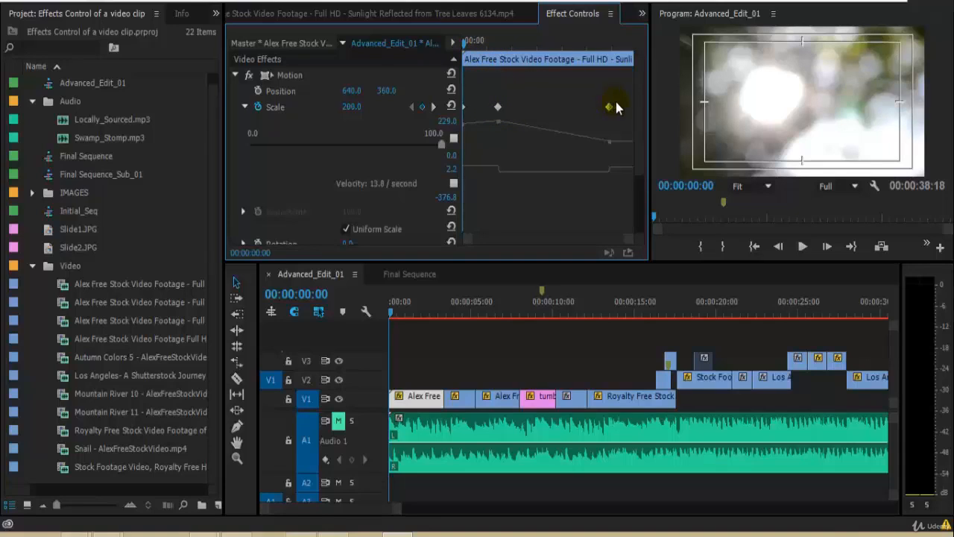
pyautogui.click(434, 107)
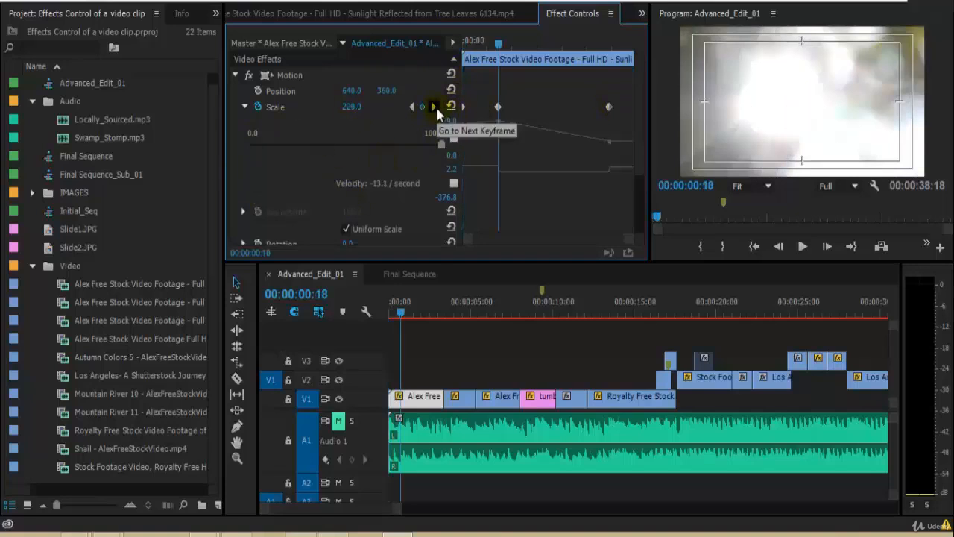
pyautogui.click(434, 107)
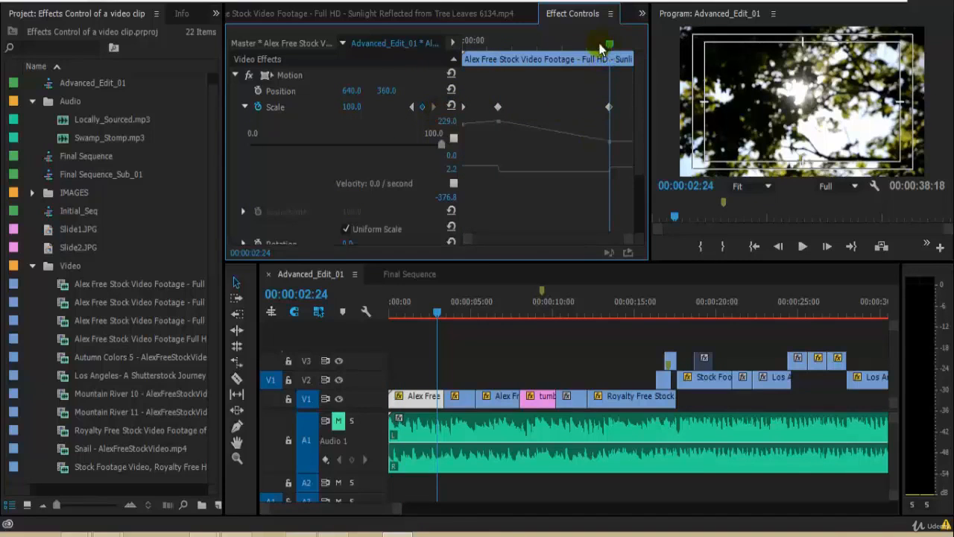
pyautogui.press('Home')
pyautogui.press('space')
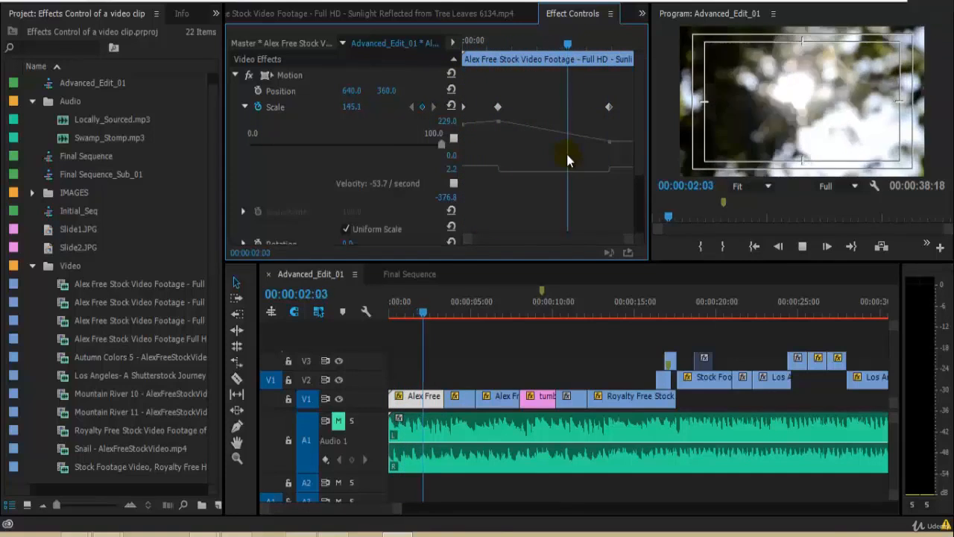
pyautogui.press('space')
pyautogui.press('Home')
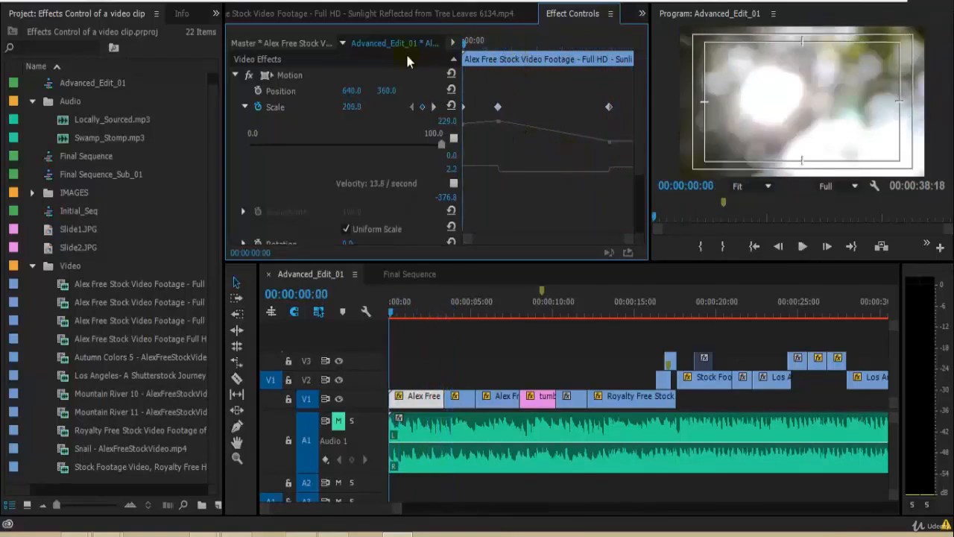
# Step: Jump to the Scale keyframe at 00:00:00:18 and set its Scale to 300
pyautogui.click(434, 107)
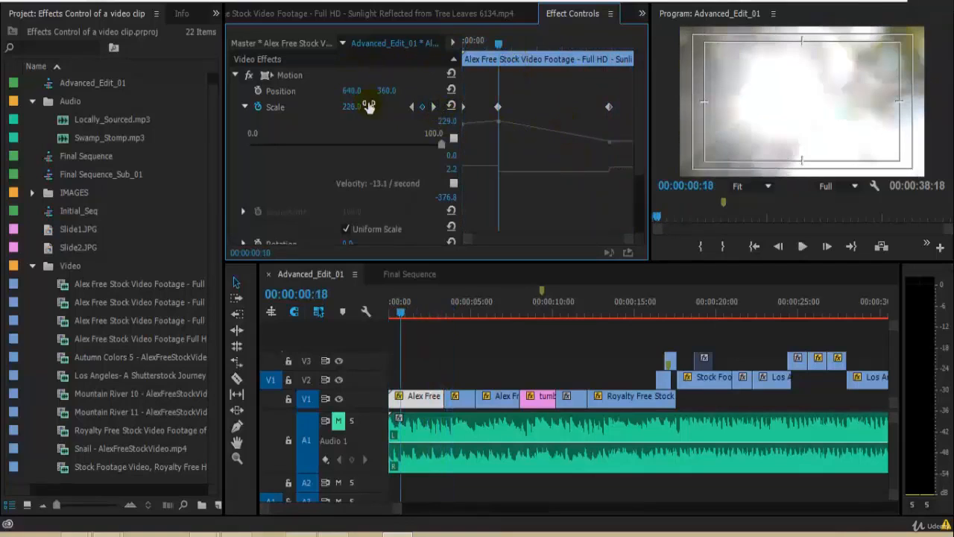
pyautogui.write('300')
pyautogui.press('Return')
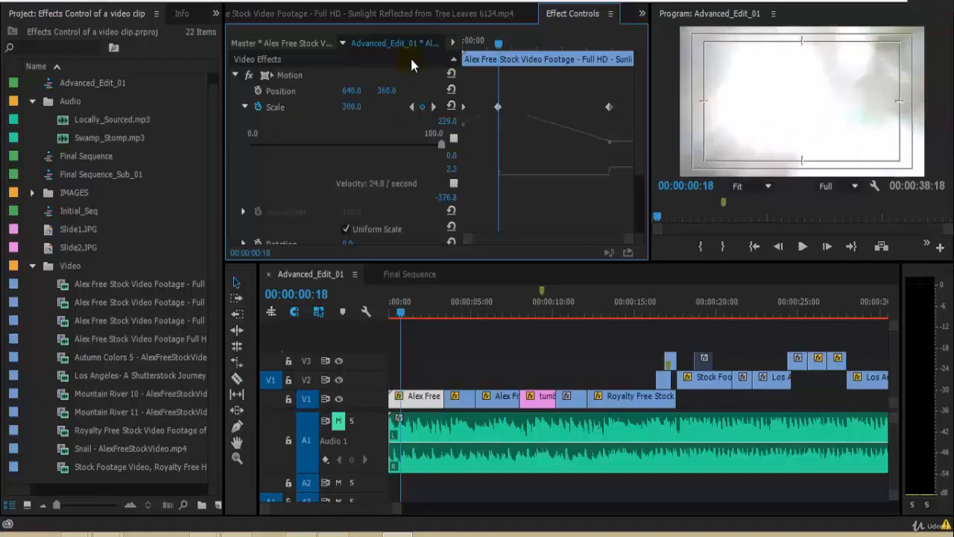
# Step: Replay and scrub the zoom animation from the start several times to review the new timing
pyautogui.press('Home')
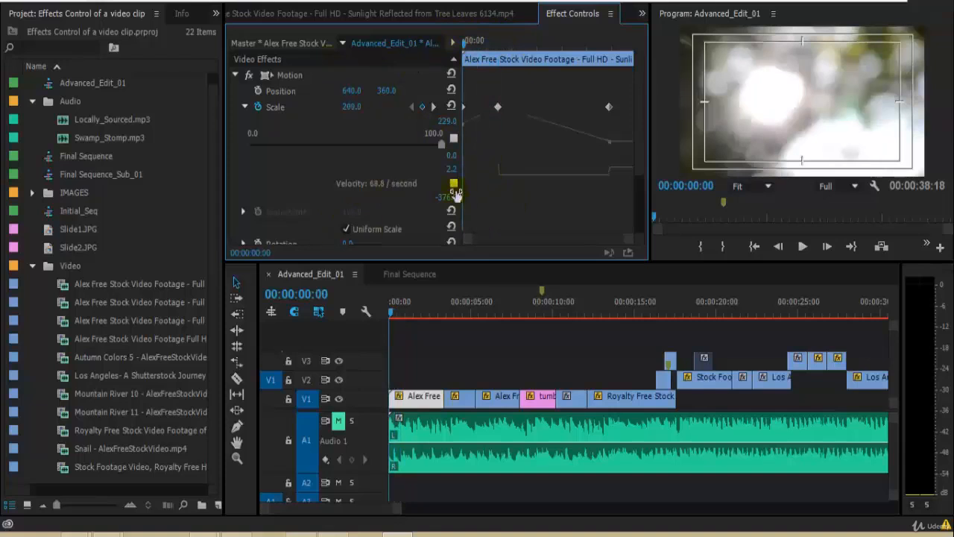
pyautogui.press('space')
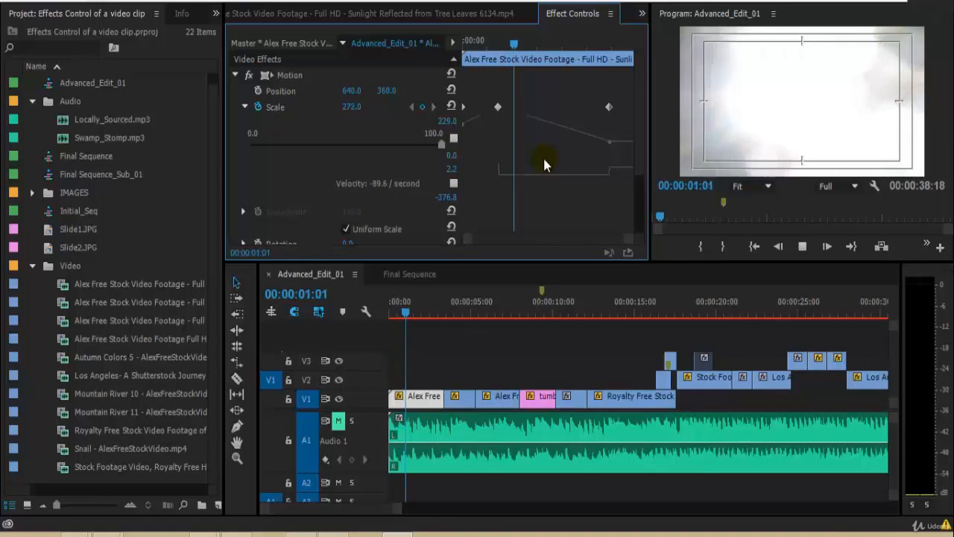
pyautogui.moveTo(525, 47); pyautogui.dragTo(453, 54)
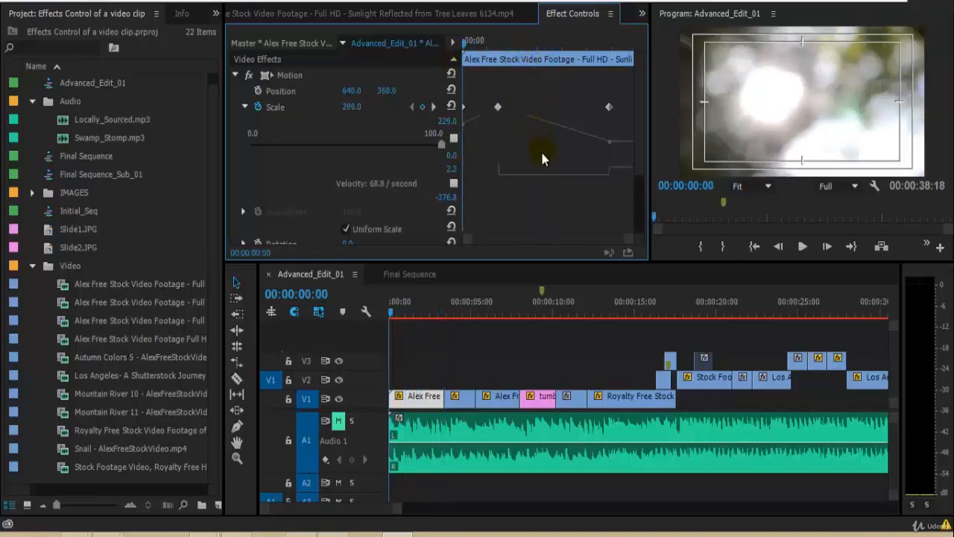
pyautogui.press('space')
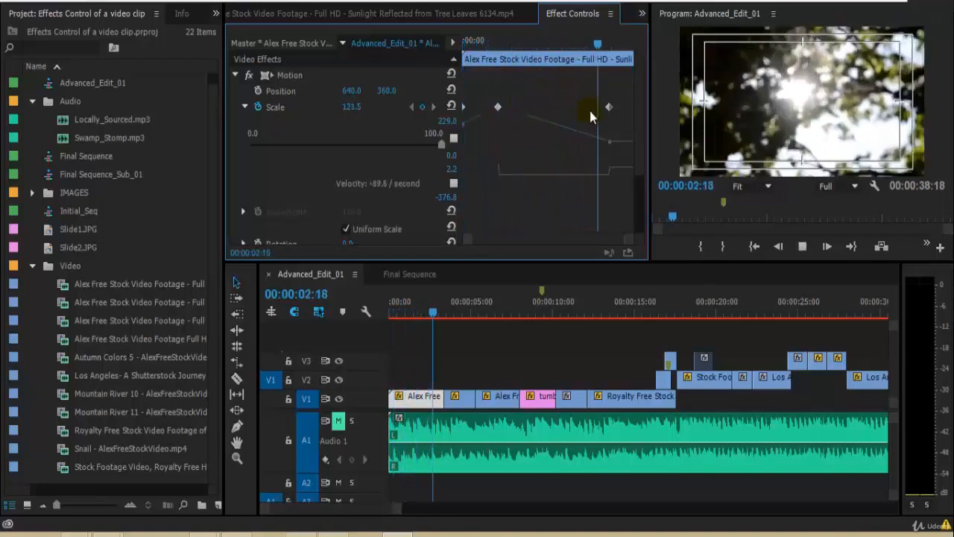
pyautogui.press('space')
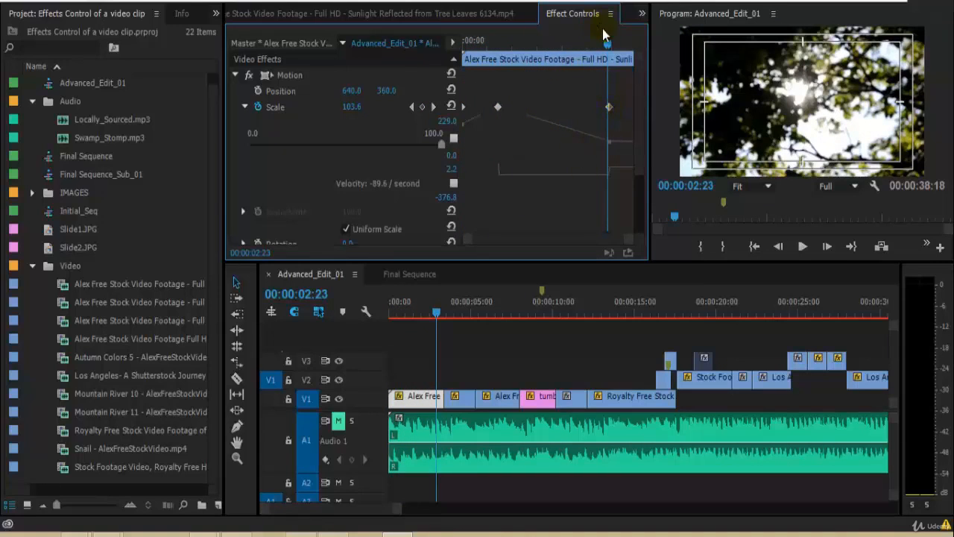
pyautogui.press('Home')
pyautogui.press('space')
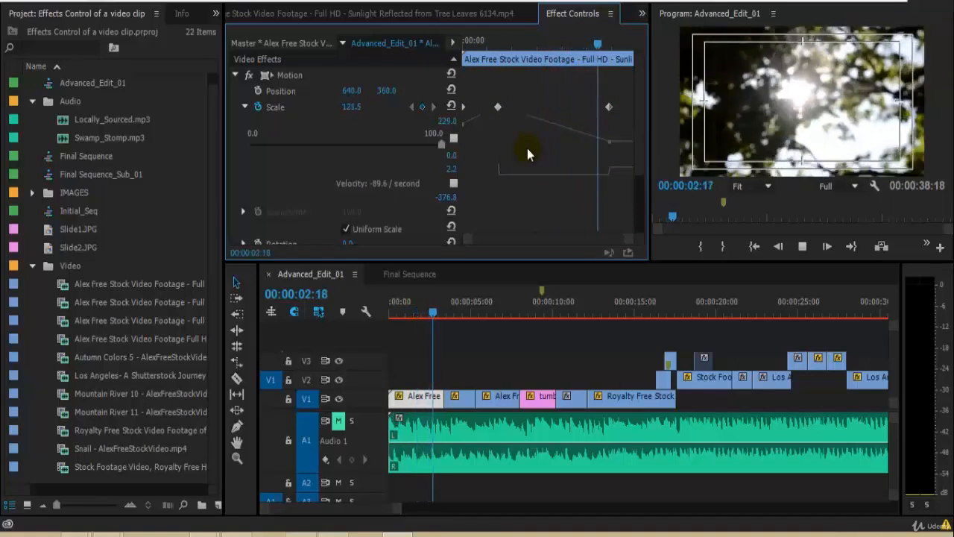
pyautogui.press('space')
pyautogui.click(528, 45)
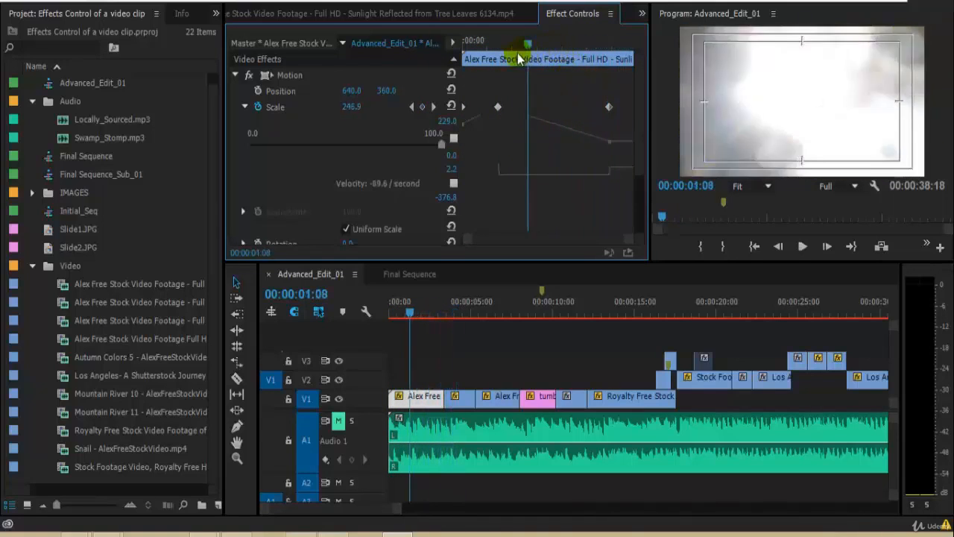
pyautogui.press('Home')
pyautogui.press('space')
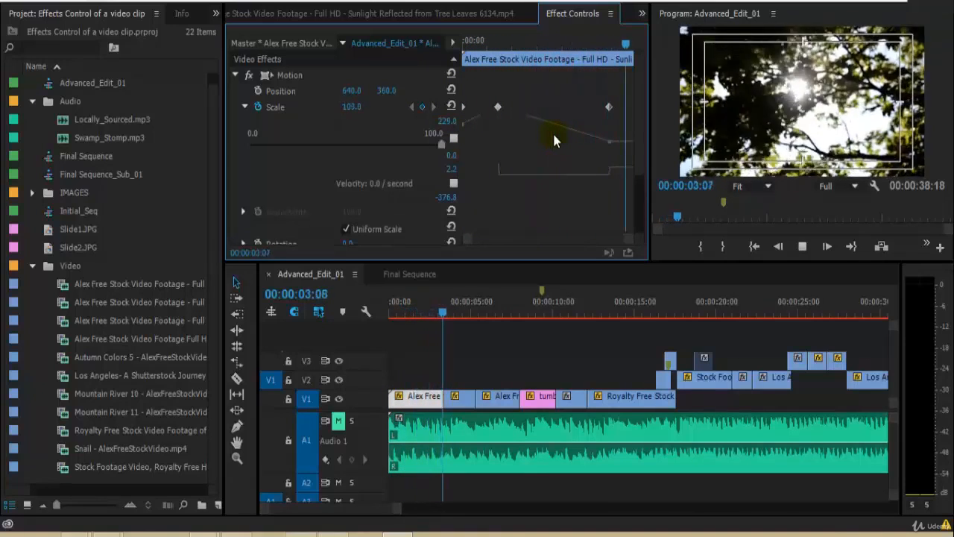
pyautogui.press('space')
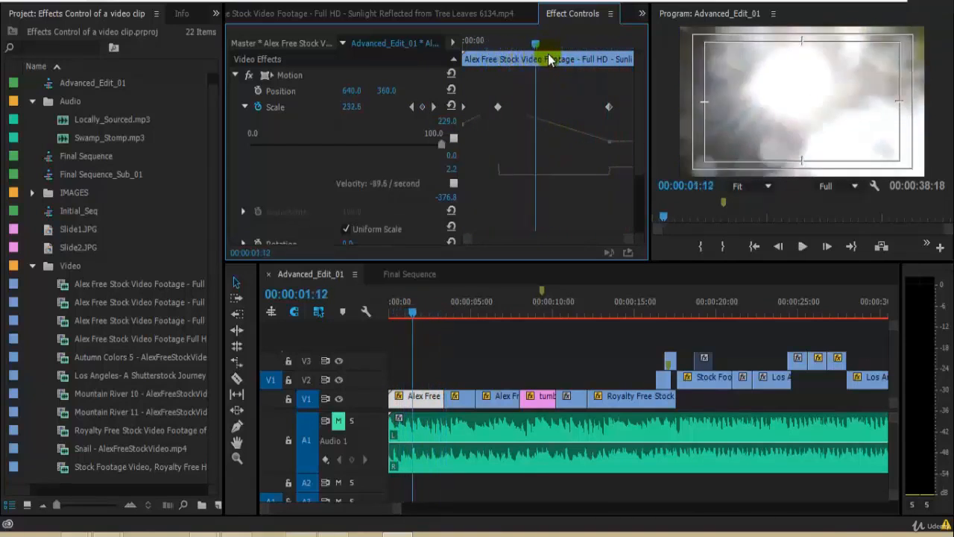